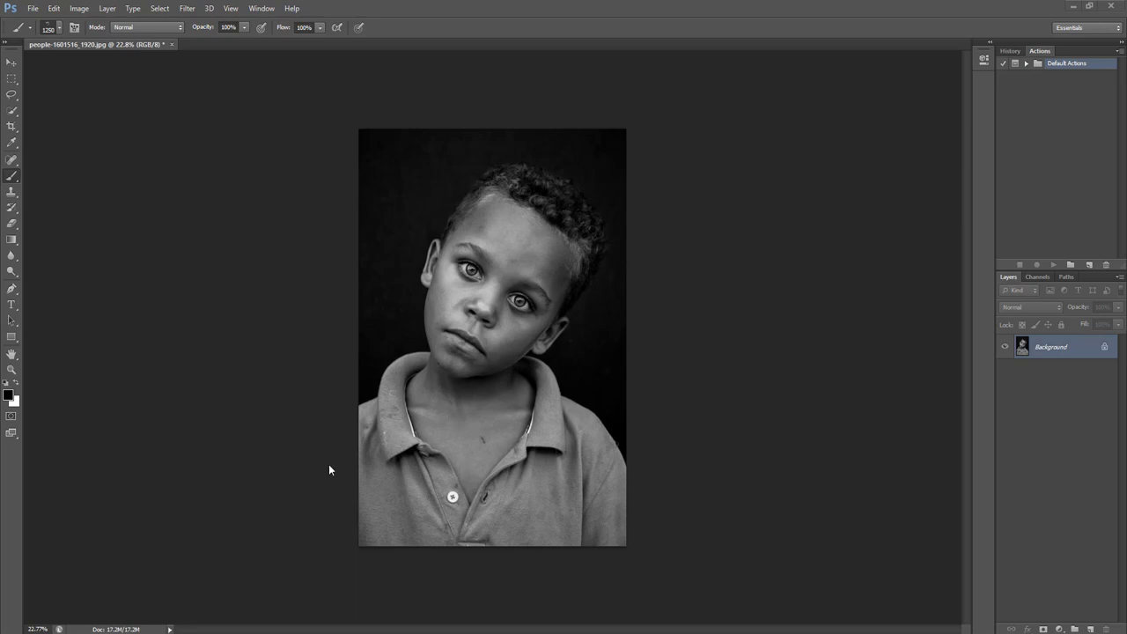
Load the Ultimatum_Action.atn action set into the Actions panel.
left_click(1119, 52)
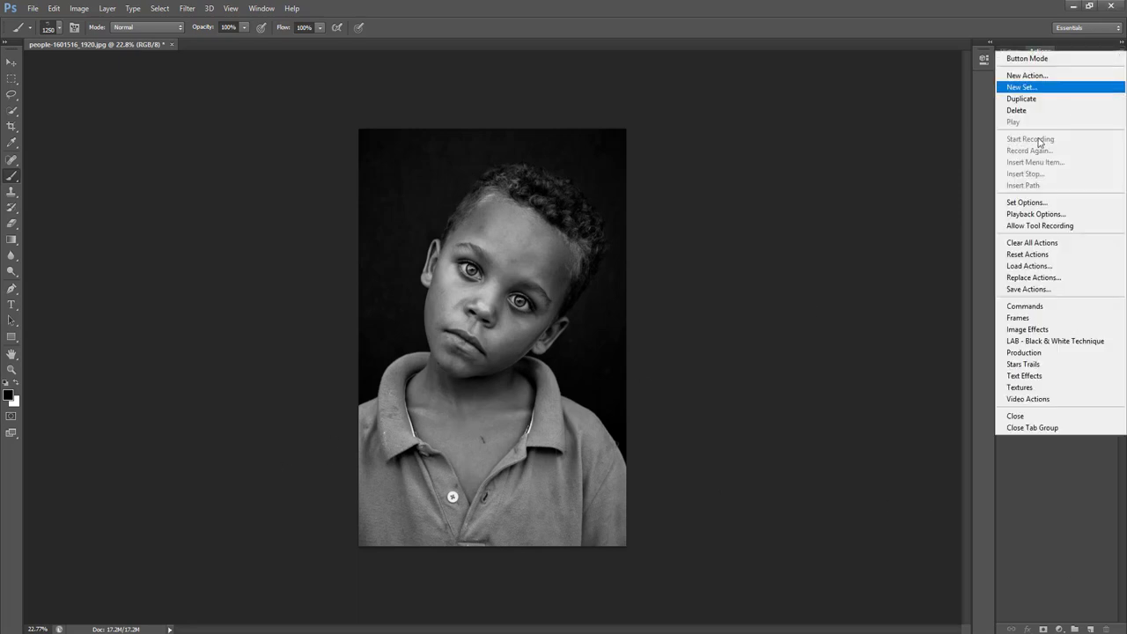
left_click(1025, 267)
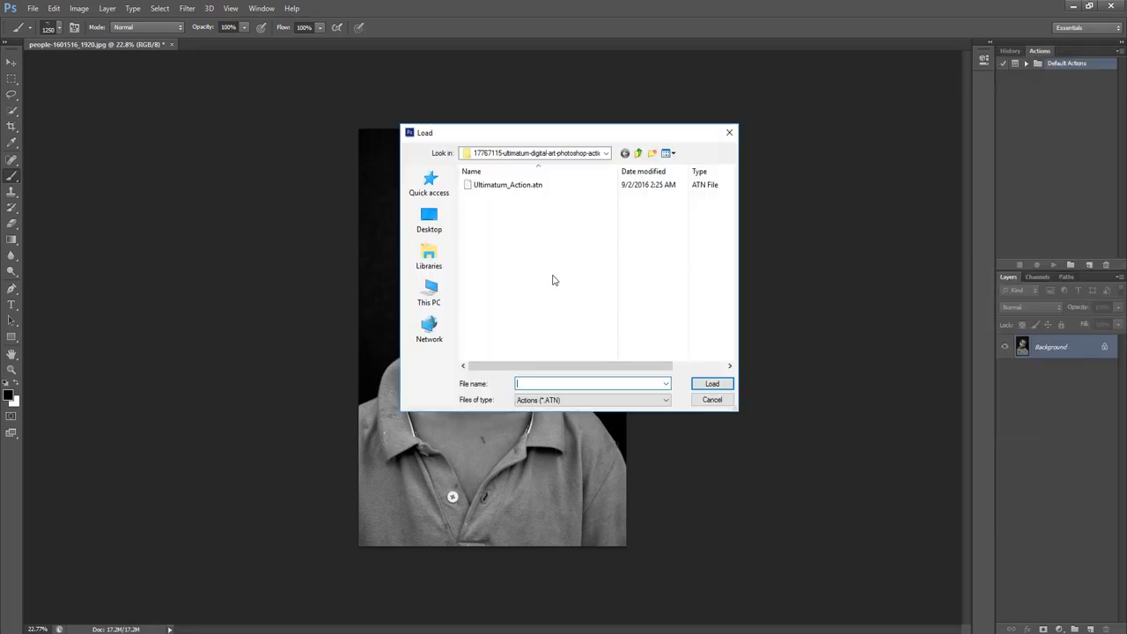
left_click(515, 186)
left_click(711, 384)
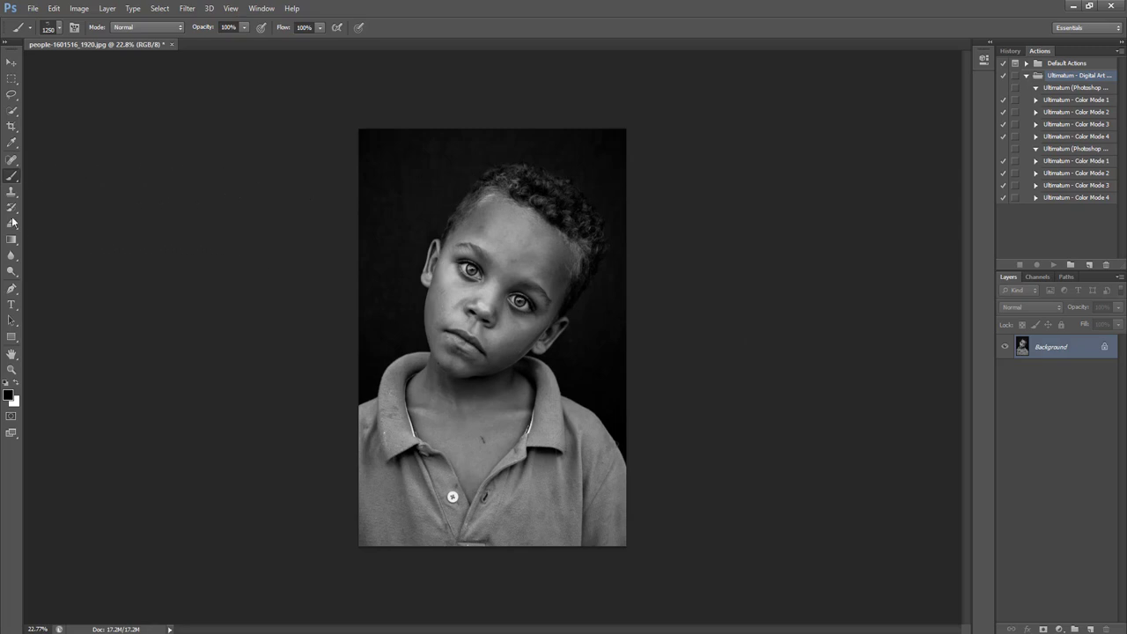
Select the Brush tool with a soft round brush at 0% hardness.
left_click(11, 178)
right_click(466, 257)
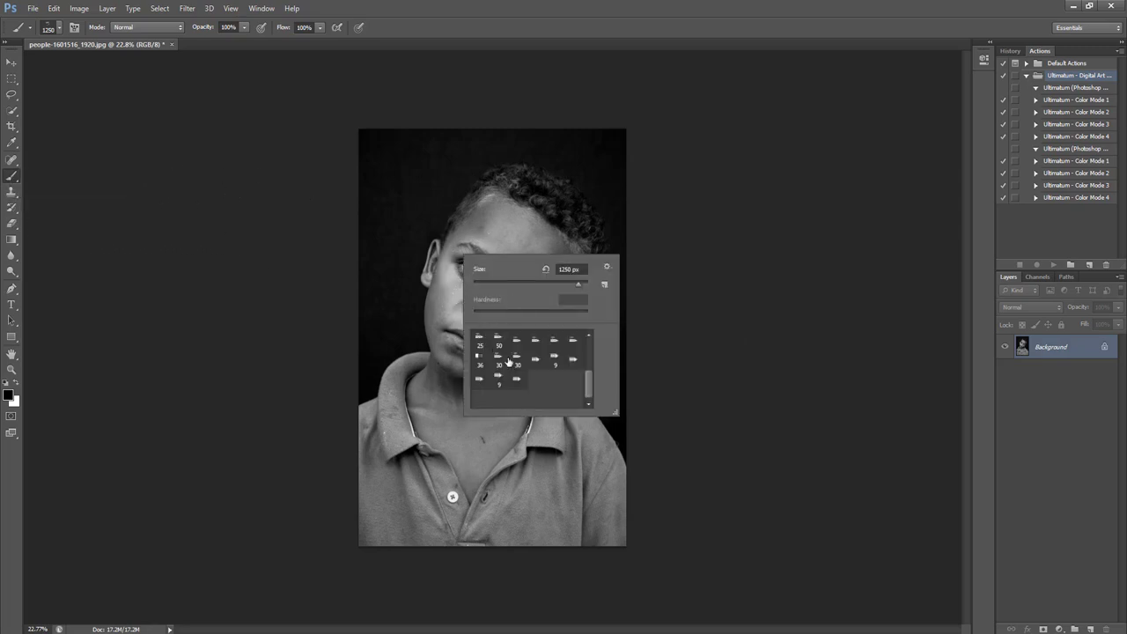
scroll(508, 362, "up", 10)
scroll(493, 352, "up", 2)
left_click(480, 340)
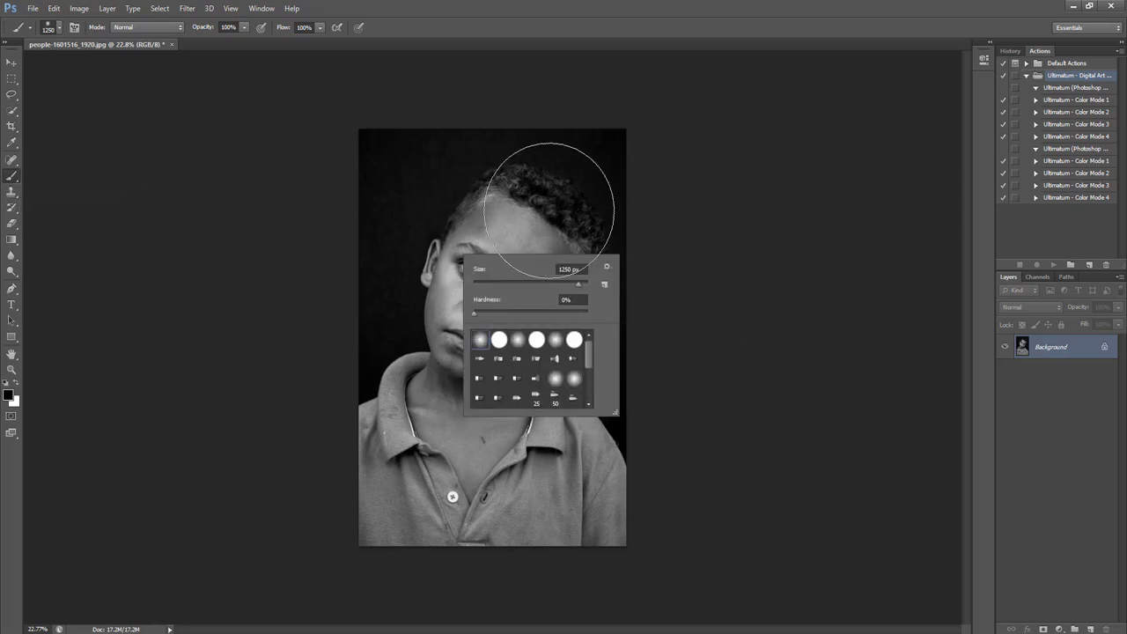
right_click(478, 207)
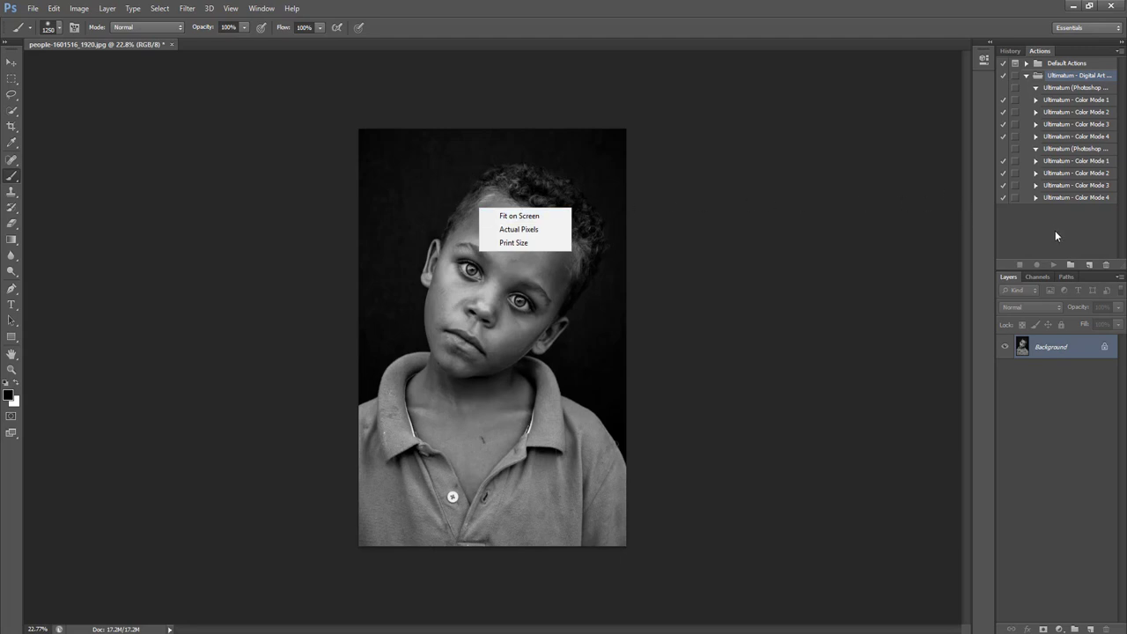
left_click(1055, 229)
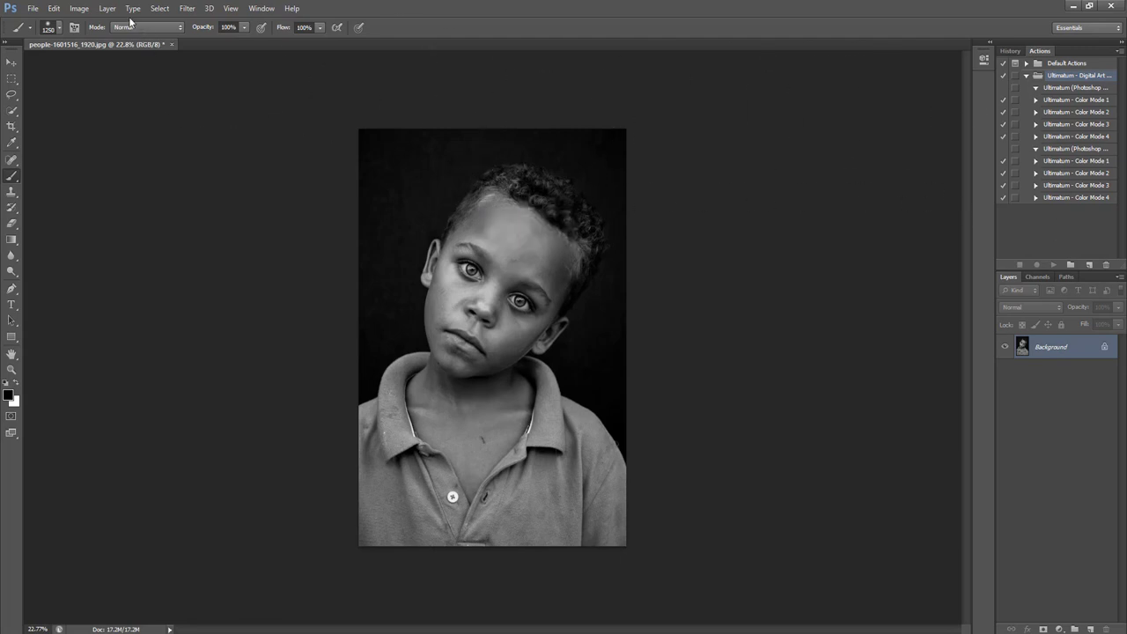
Load Ultimatum_Brushes.abr into the brush presets via the Preset Manager.
left_click(54, 9)
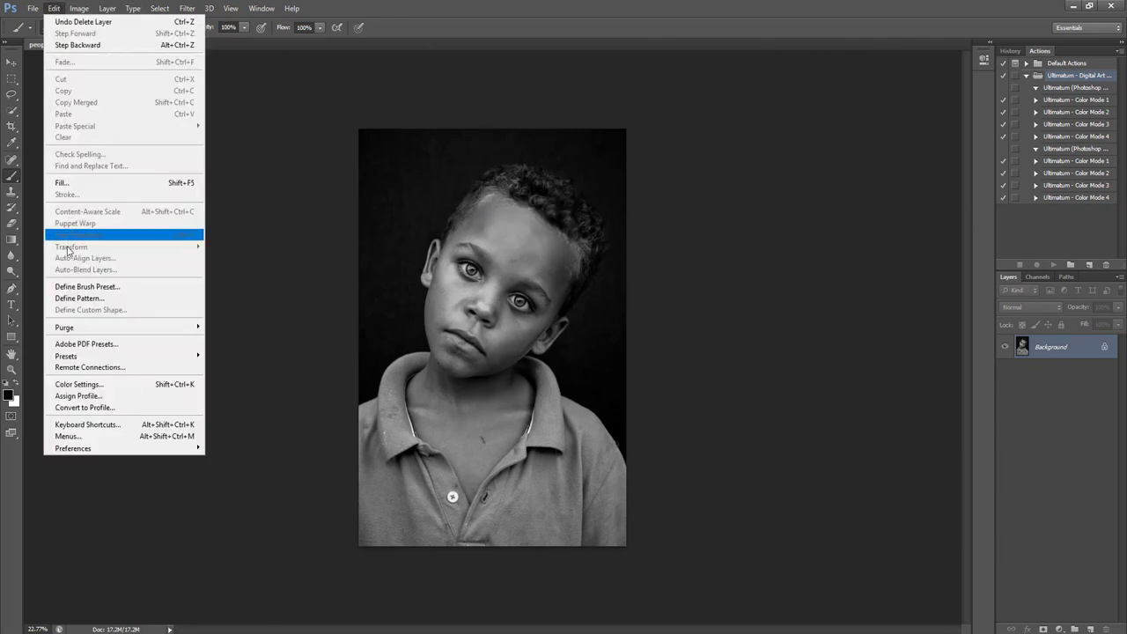
mouse_move(105, 356)
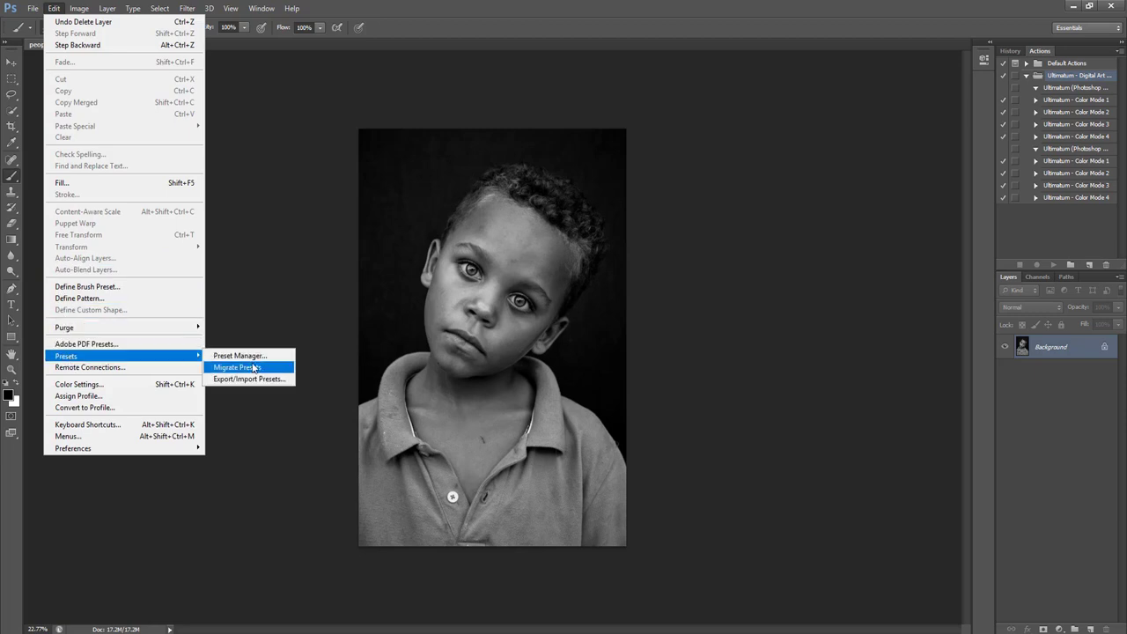
left_click(247, 358)
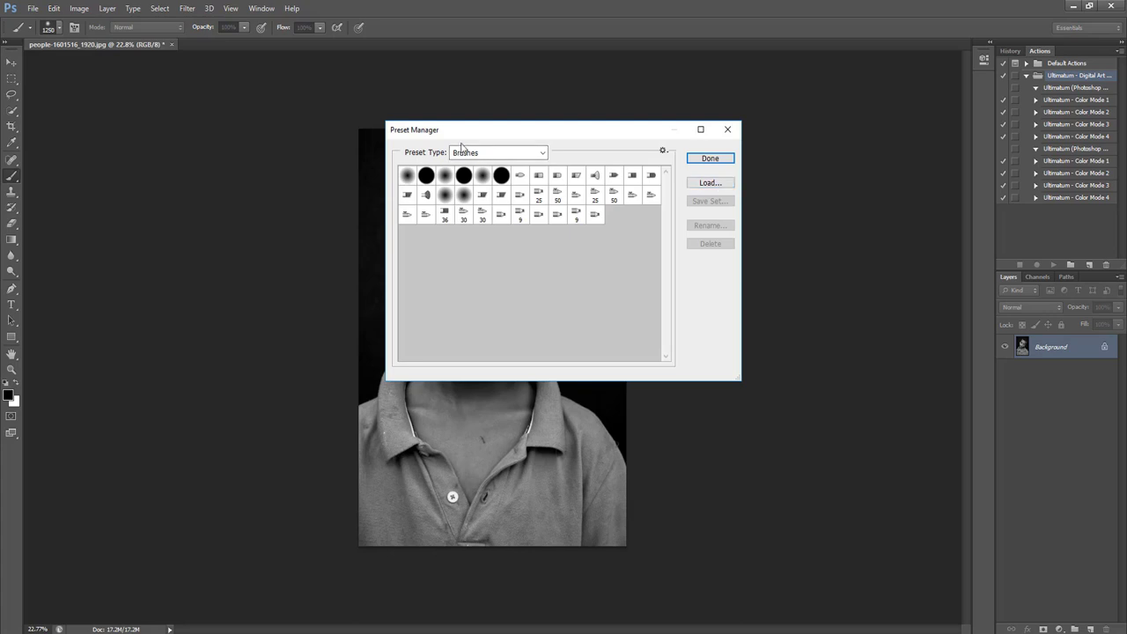
left_click(713, 184)
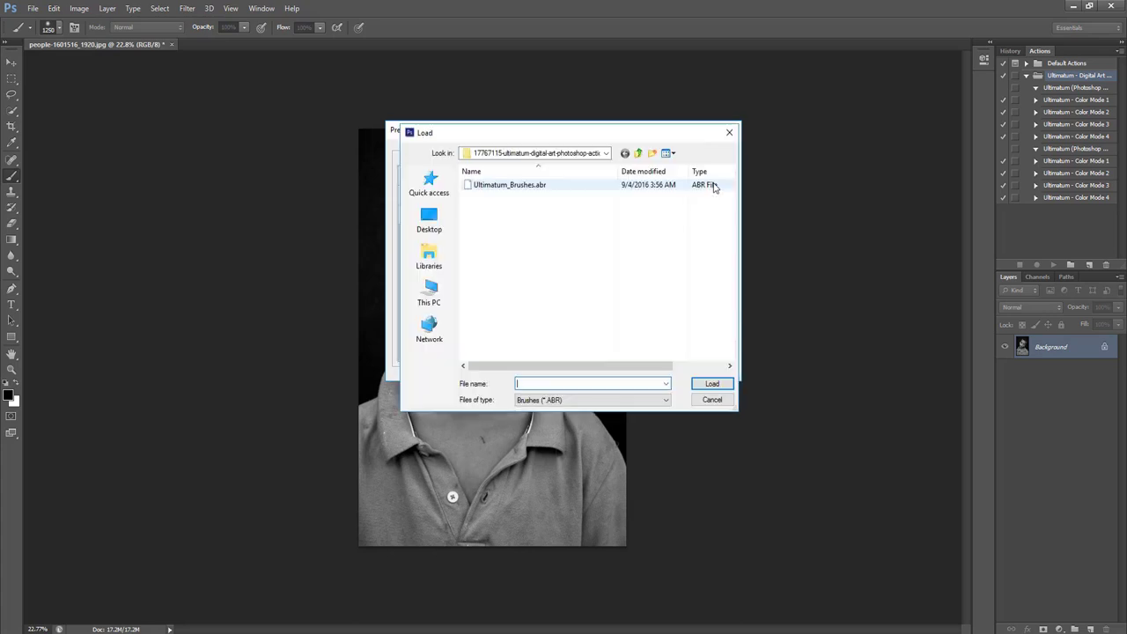
left_click(563, 187)
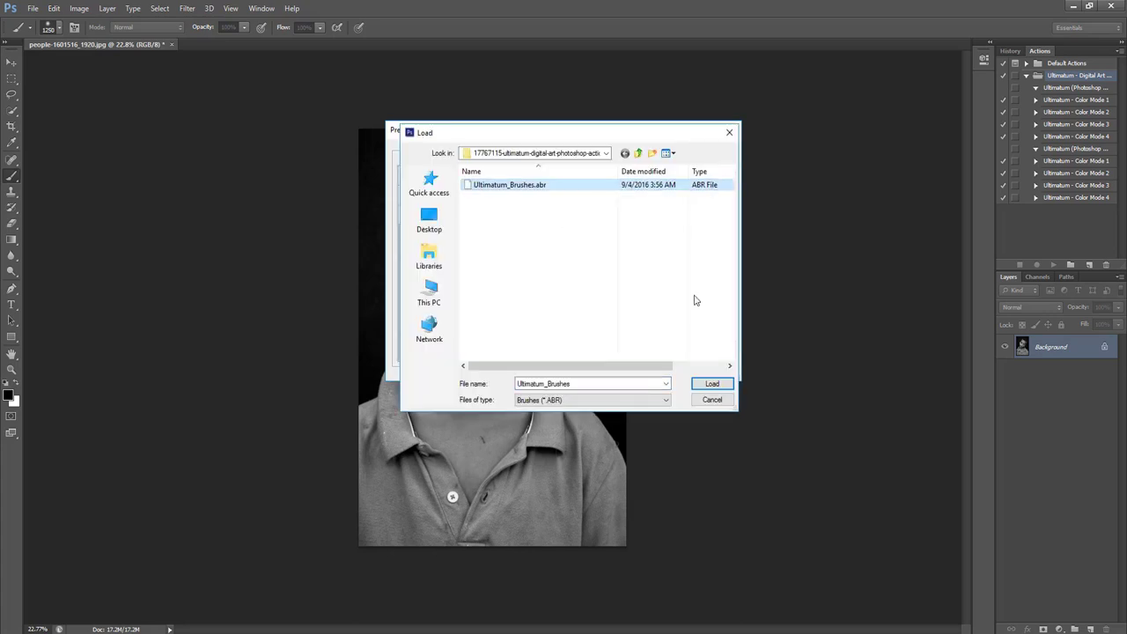
left_click(713, 384)
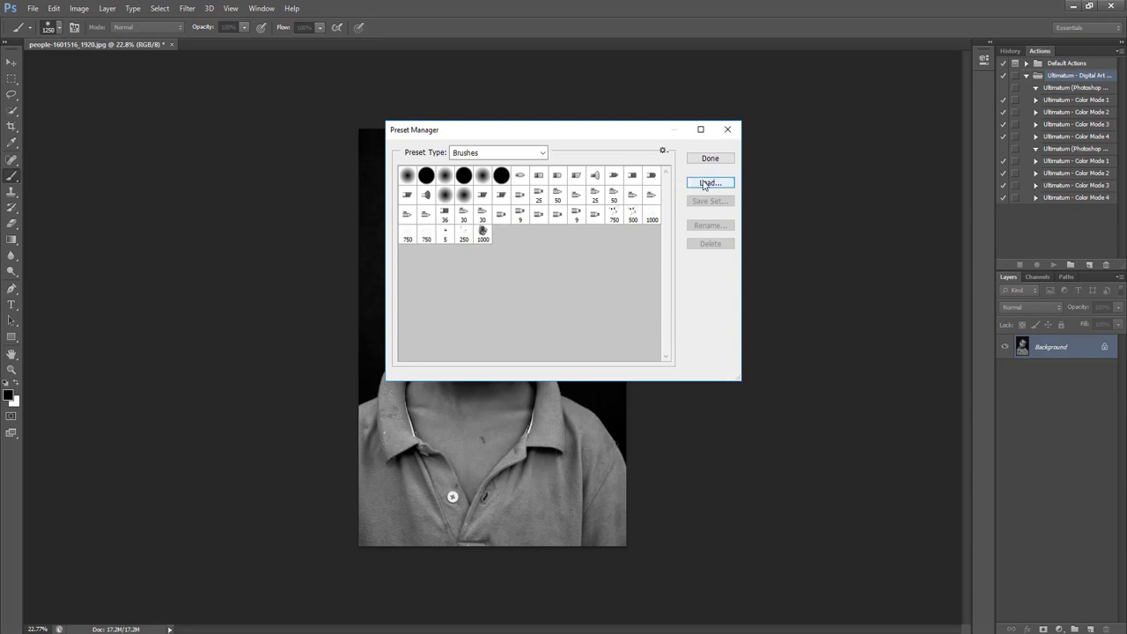
left_click(541, 155)
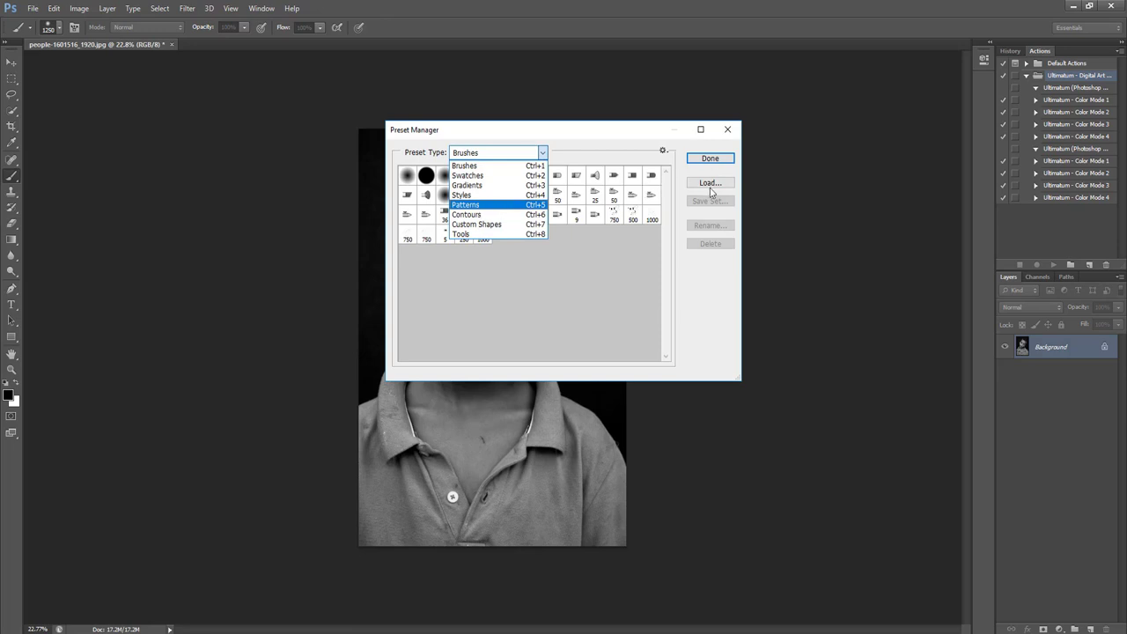
Load Ultimatum_Patterns.pat as pattern presets and close the Preset Manager.
left_click(530, 204)
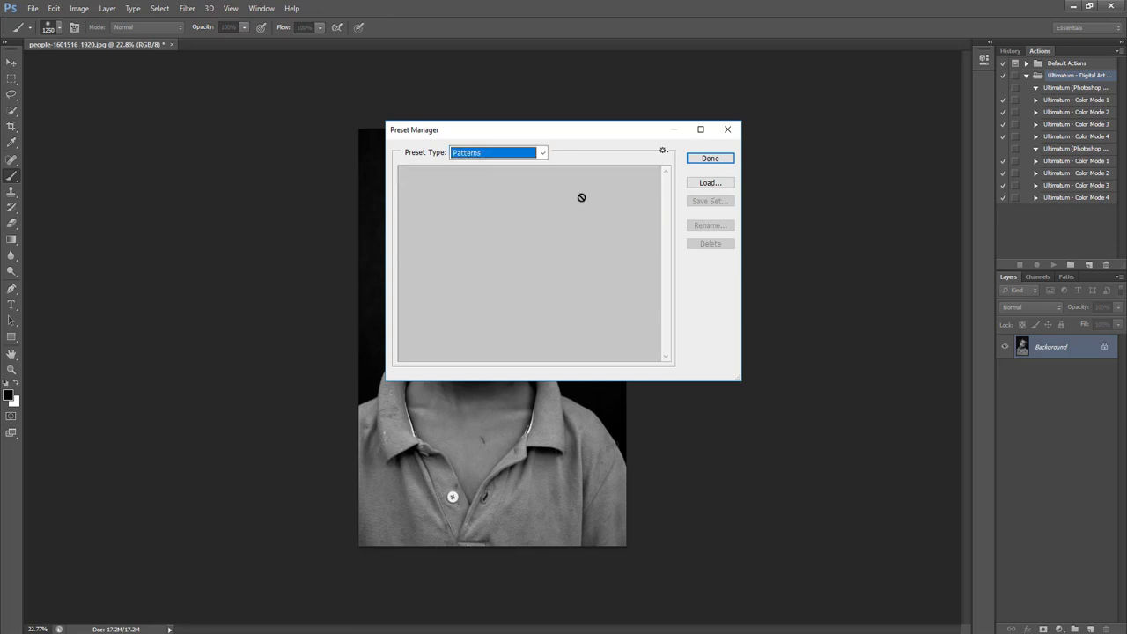
left_click(709, 184)
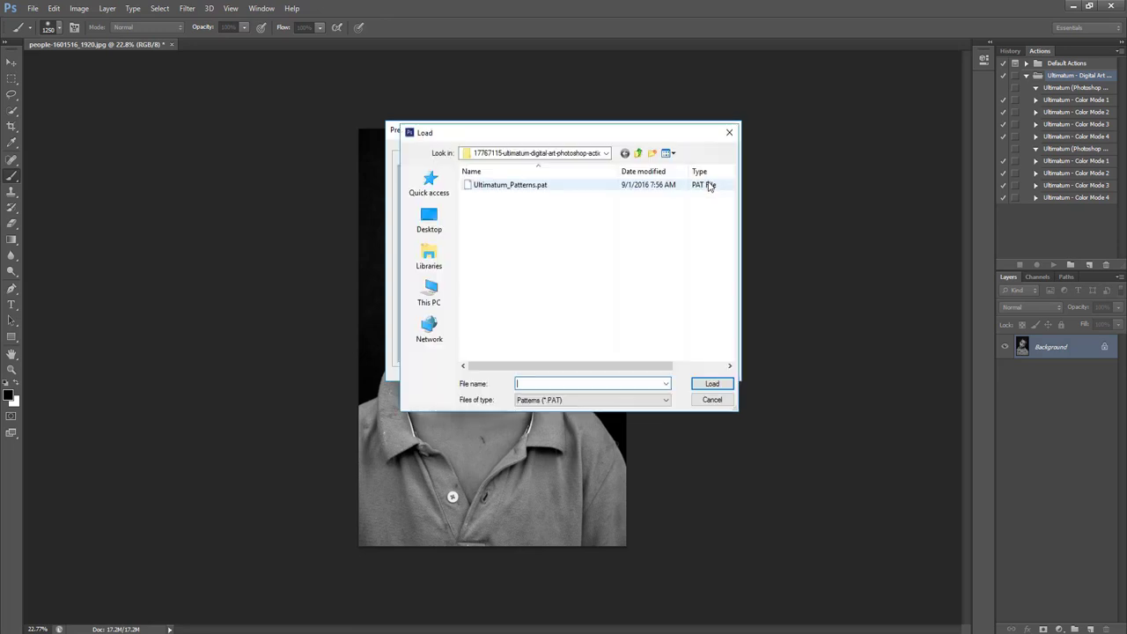
left_click(573, 189)
left_click(710, 384)
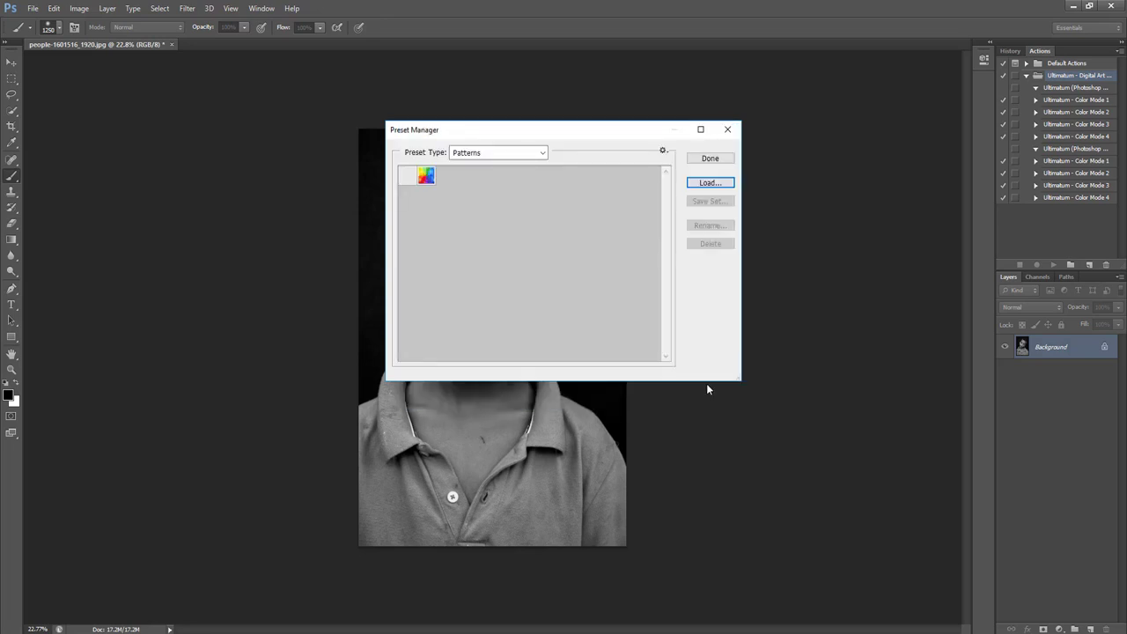
left_click(722, 159)
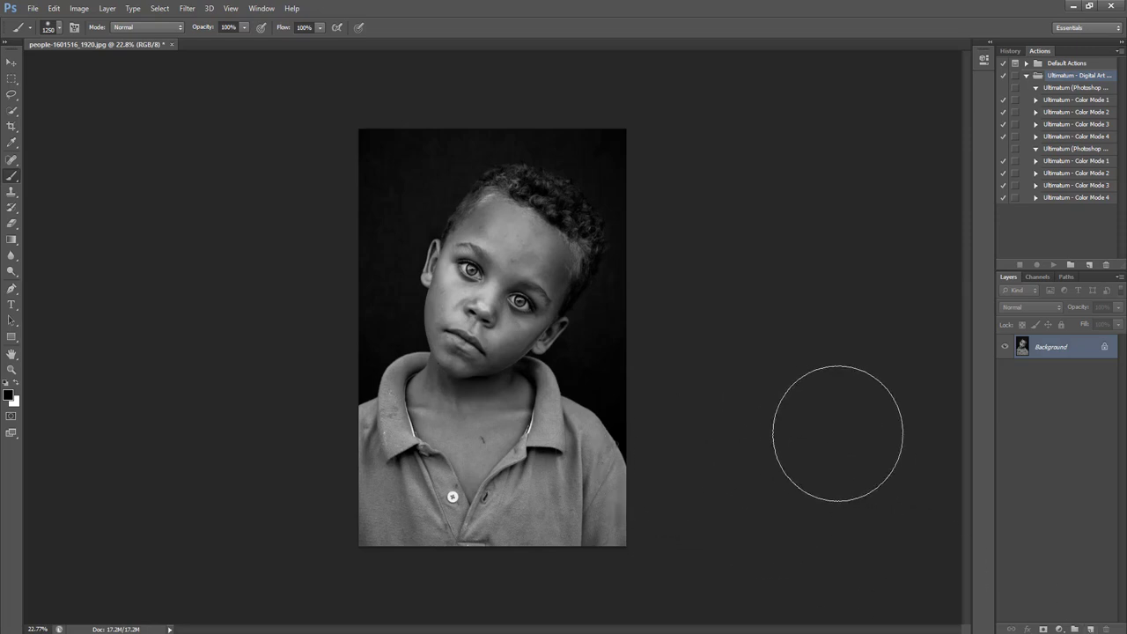
key("ctrl+alt+i")
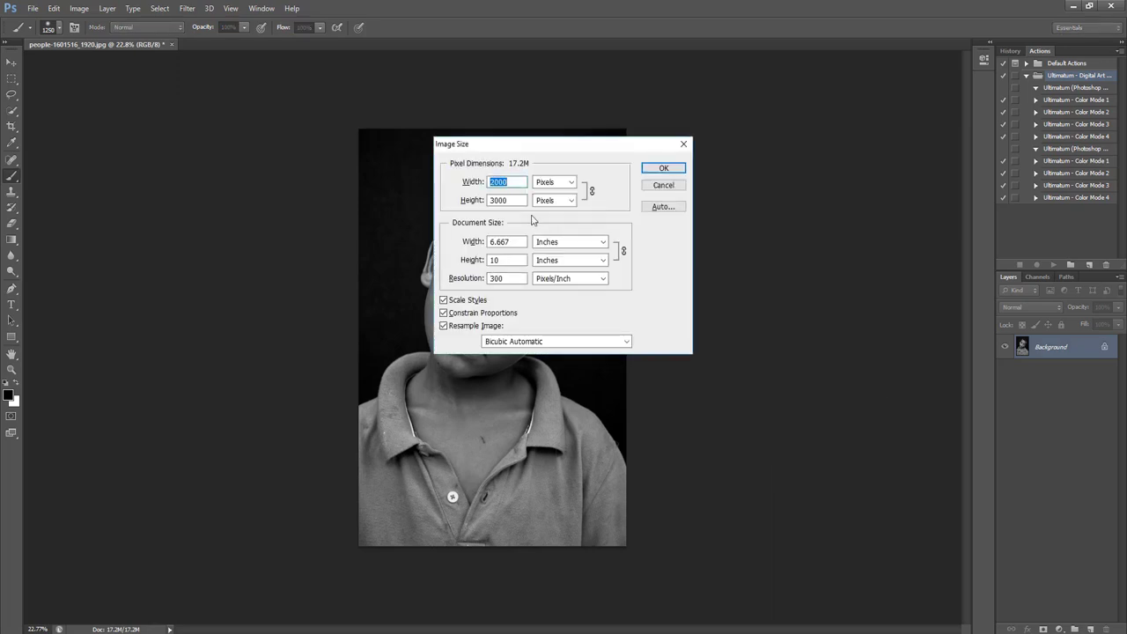
double_click(513, 200)
double_click(517, 181)
left_click(663, 168)
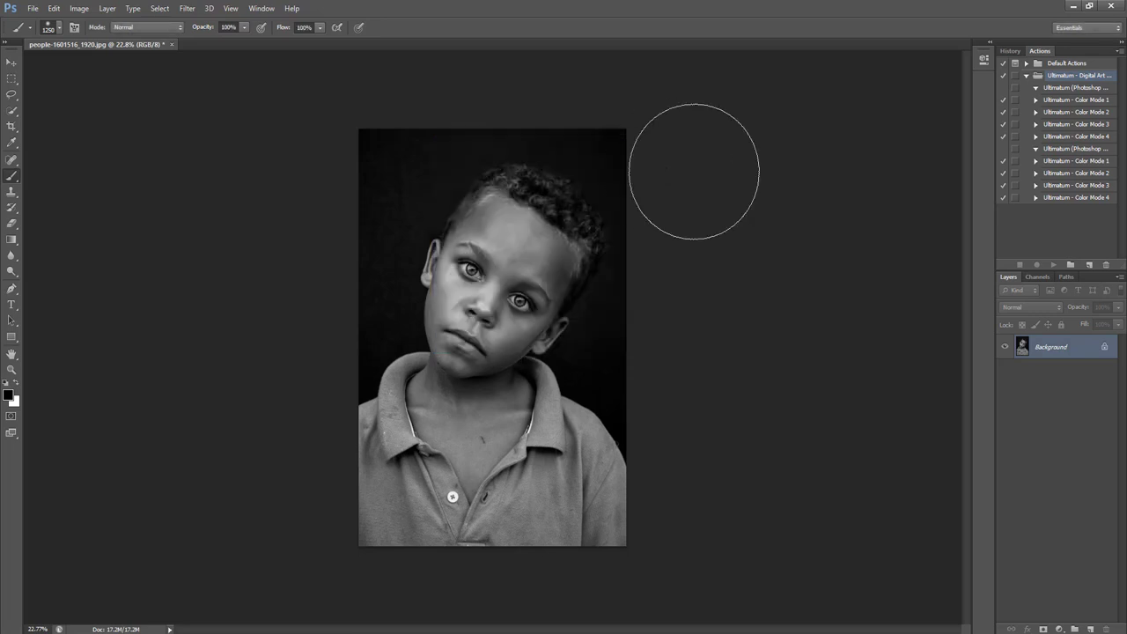
Add a new empty layer above Background and name it 'profactions'.
left_click(1090, 629)
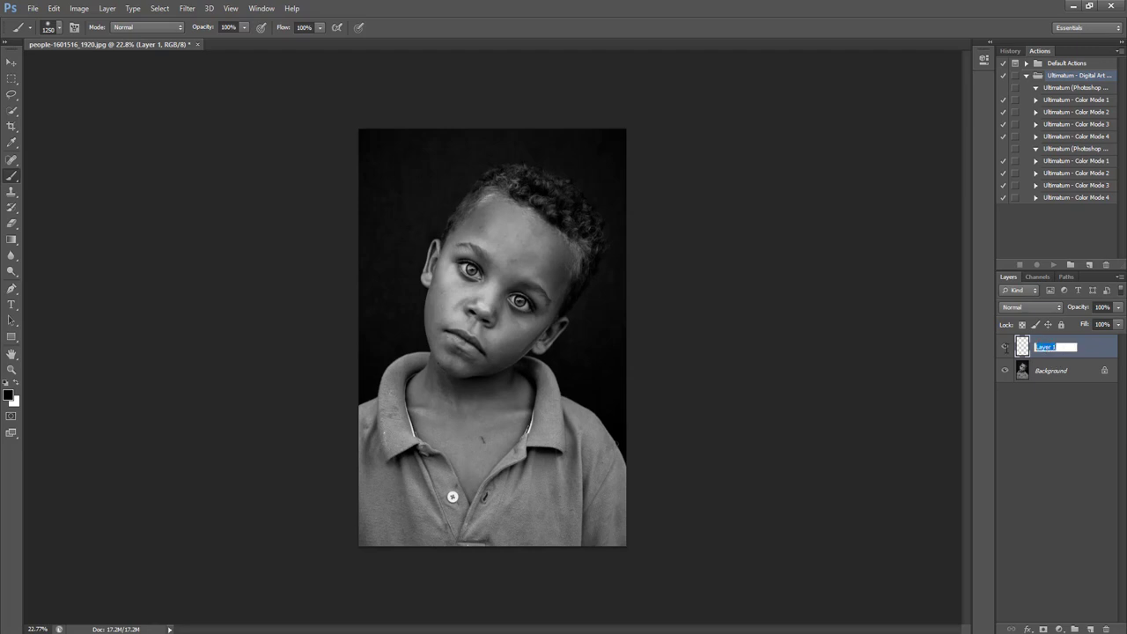
type("p")
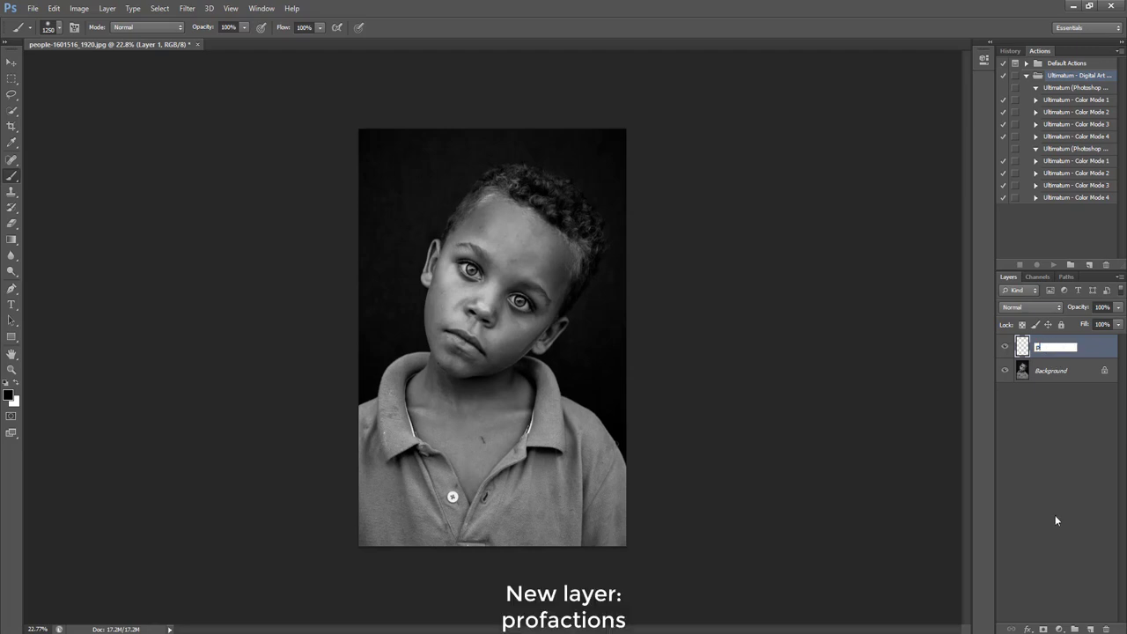
type("rofa")
type("ctions")
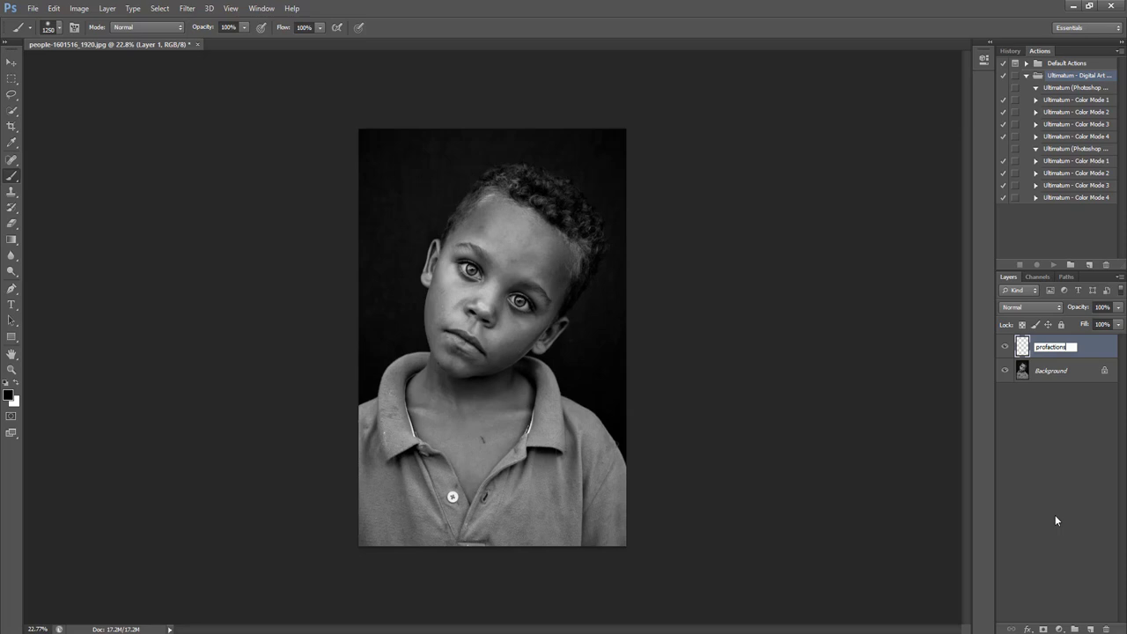
key("Return")
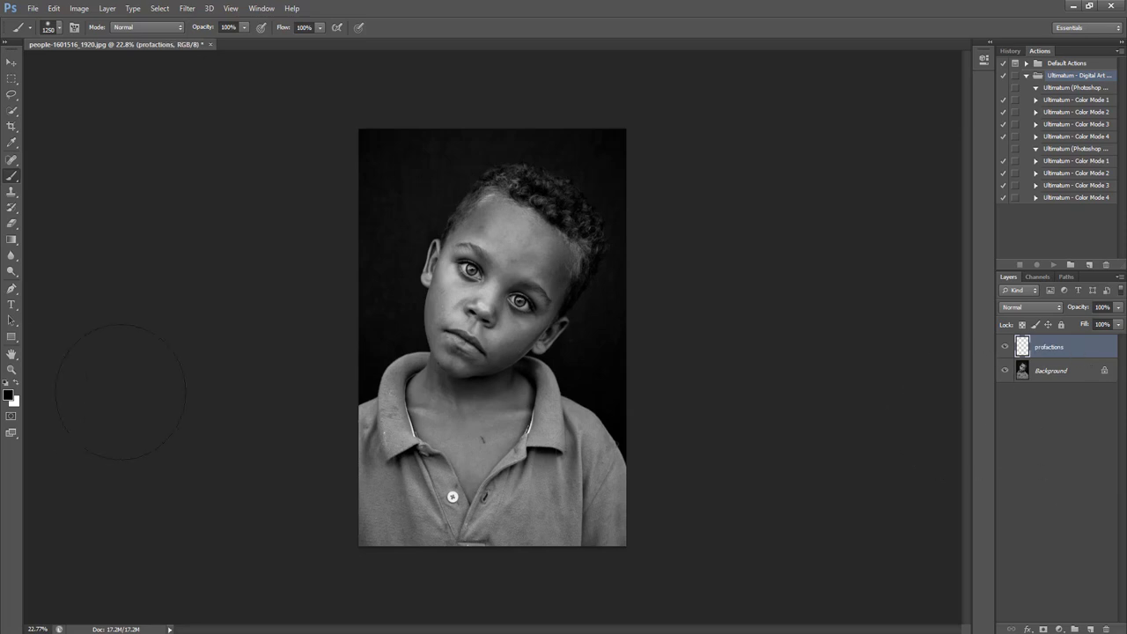
Set the foreground colour to bright red and return to the Brush tool, zoomed in.
left_click(9, 395)
left_click(549, 178)
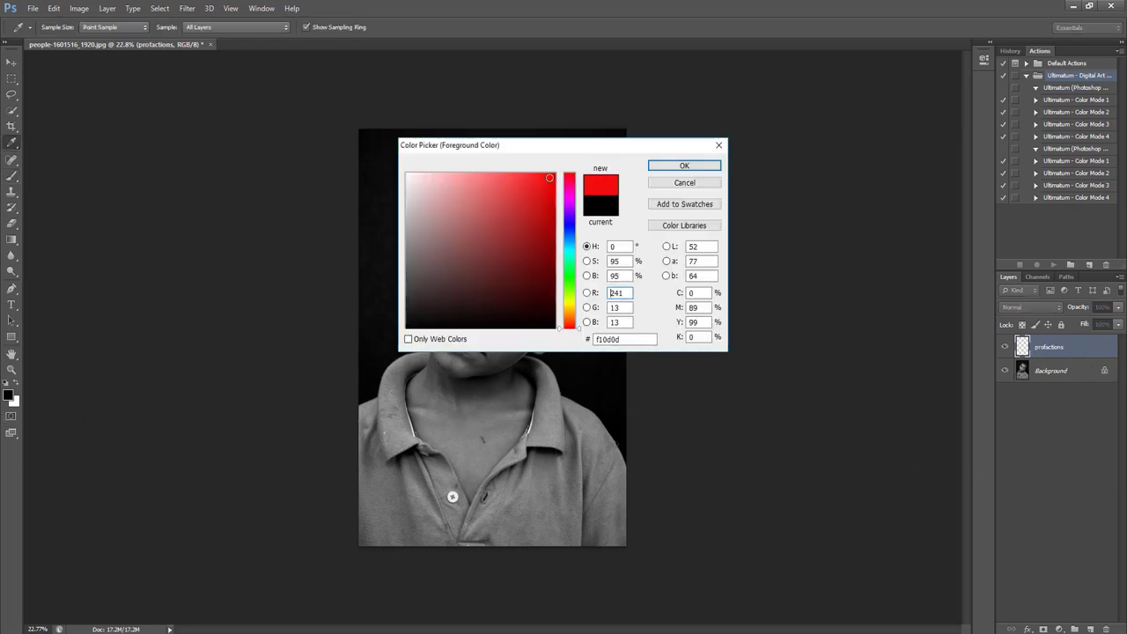
left_click(684, 165)
key("b")
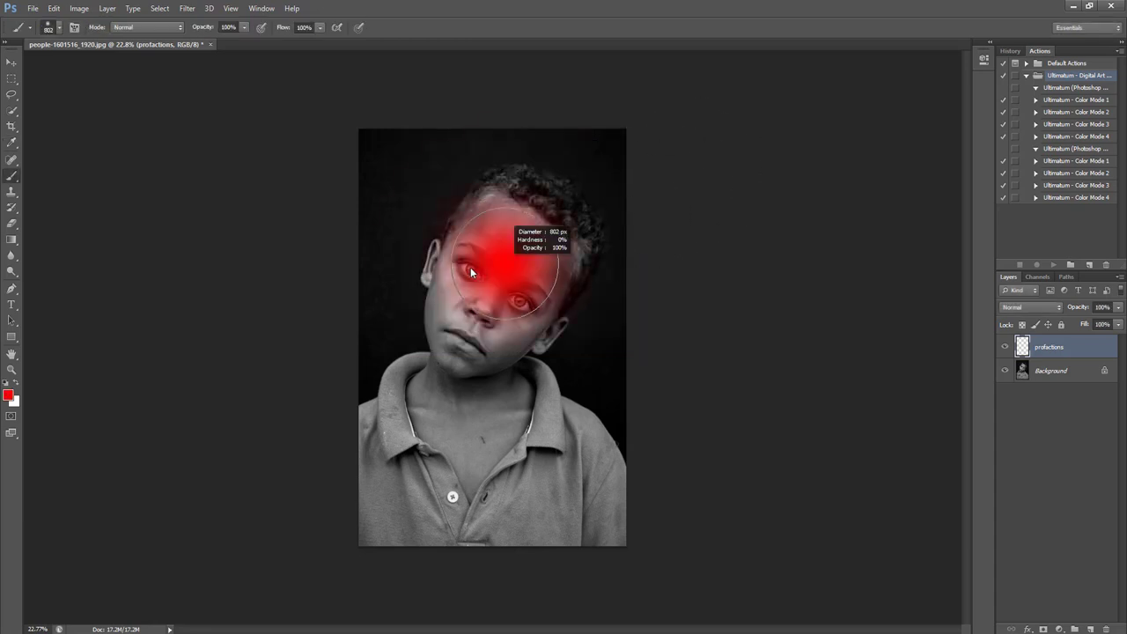
key("ctrl+plus")
key("ctrl+plus")
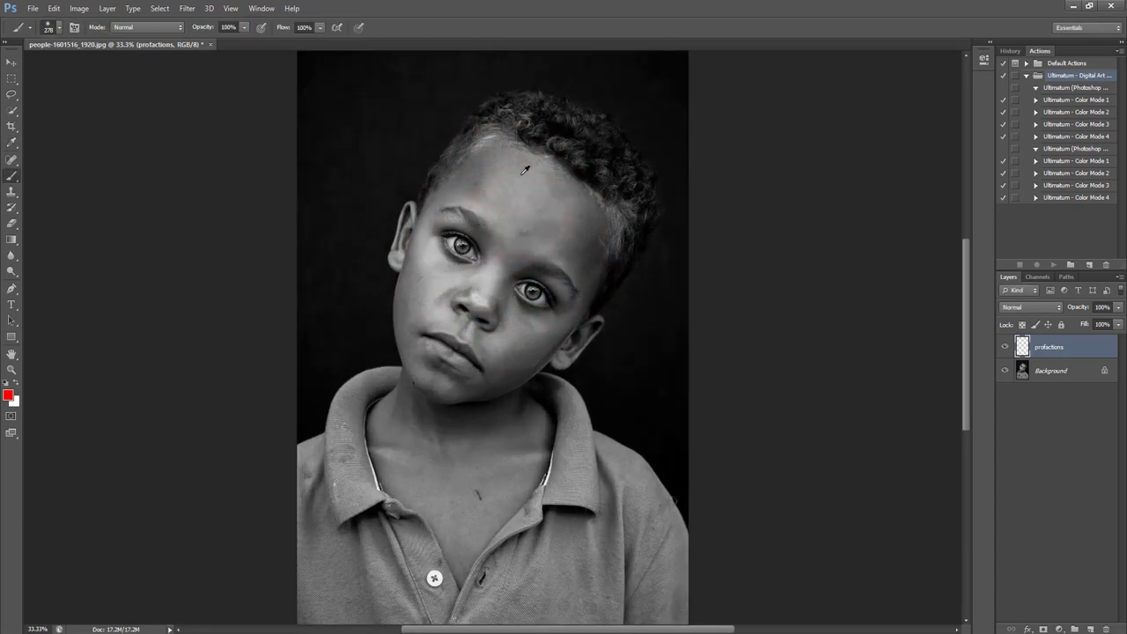
scroll(514, 173, "up", 1)
scroll(523, 164, "down", 1)
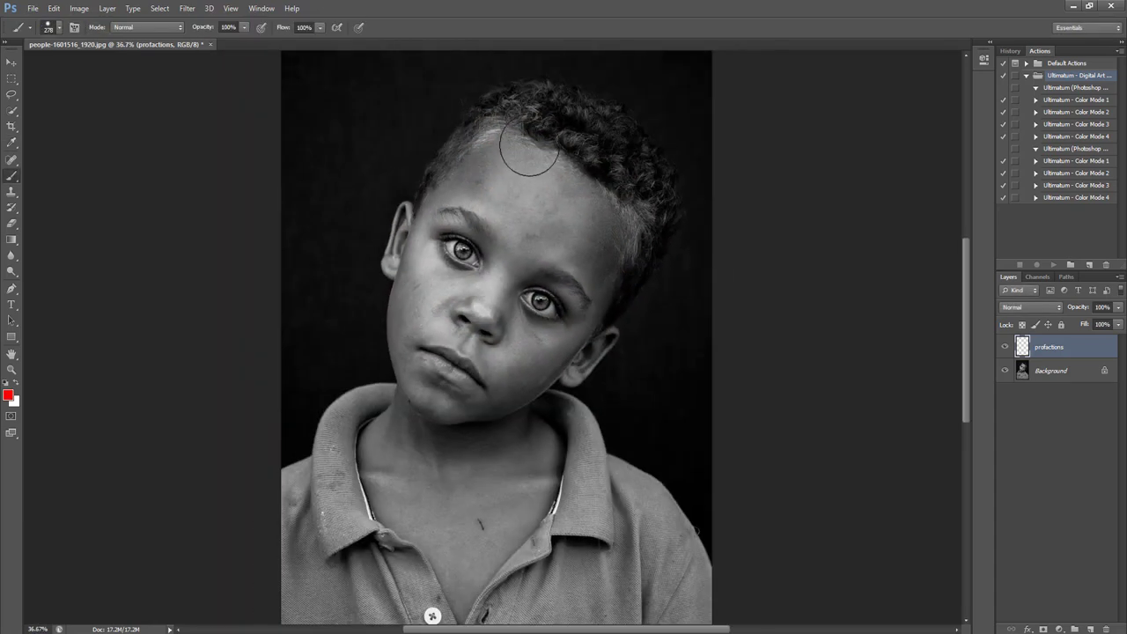
Paint red over the boy's hair, neck, collar, cheek and chest.
mouse_move(524, 131)
left_mouse_down()
mouse_move(585, 134)
mouse_move(535, 113)
mouse_move(596, 131)
mouse_move(646, 201)
mouse_move(584, 313)
mouse_move(587, 332)
mouse_move(535, 359)
left_mouse_up()
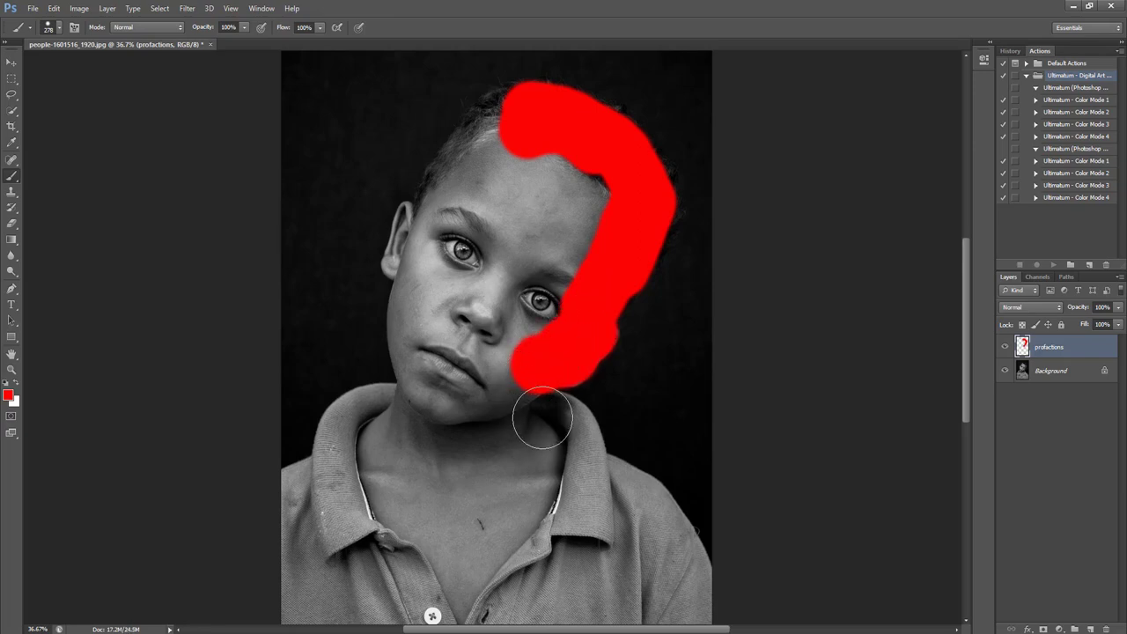
left_click_drag(542, 418, 564, 425)
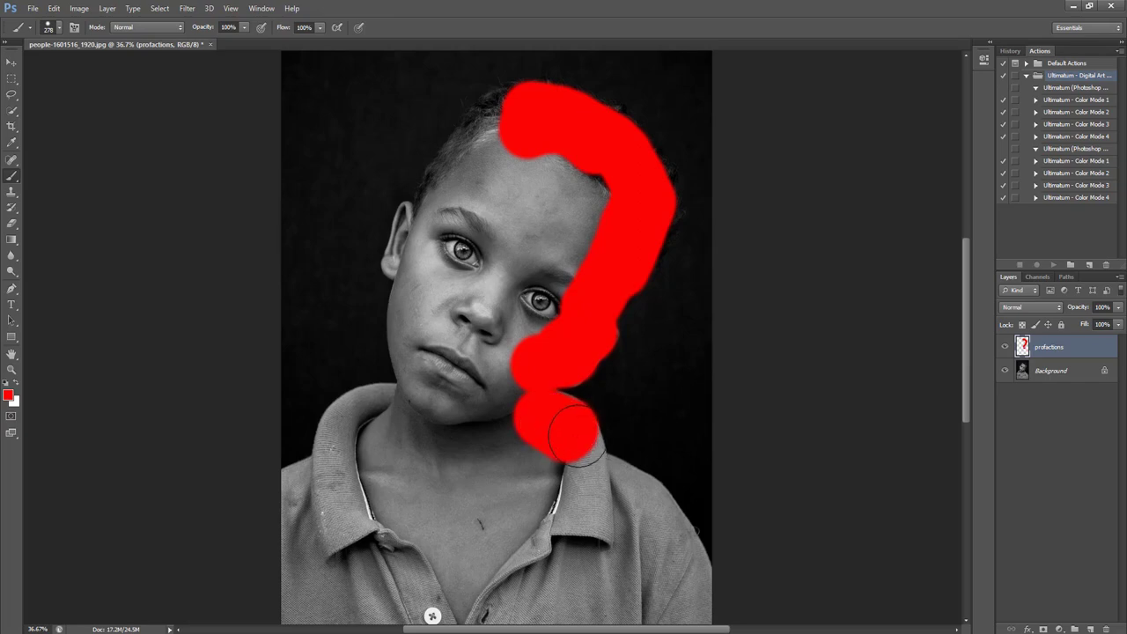
mouse_move(569, 452)
left_mouse_down()
mouse_move(533, 465)
mouse_move(527, 331)
mouse_move(589, 182)
mouse_move(536, 113)
mouse_move(467, 149)
mouse_move(442, 212)
mouse_move(458, 227)
mouse_move(543, 188)
mouse_move(493, 241)
mouse_move(419, 251)
mouse_move(422, 232)
mouse_move(411, 259)
mouse_move(441, 428)
mouse_move(428, 402)
mouse_move(367, 429)
mouse_move(344, 423)
mouse_move(320, 447)
mouse_move(323, 438)
left_mouse_up()
scroll(428, 402, "up", 1)
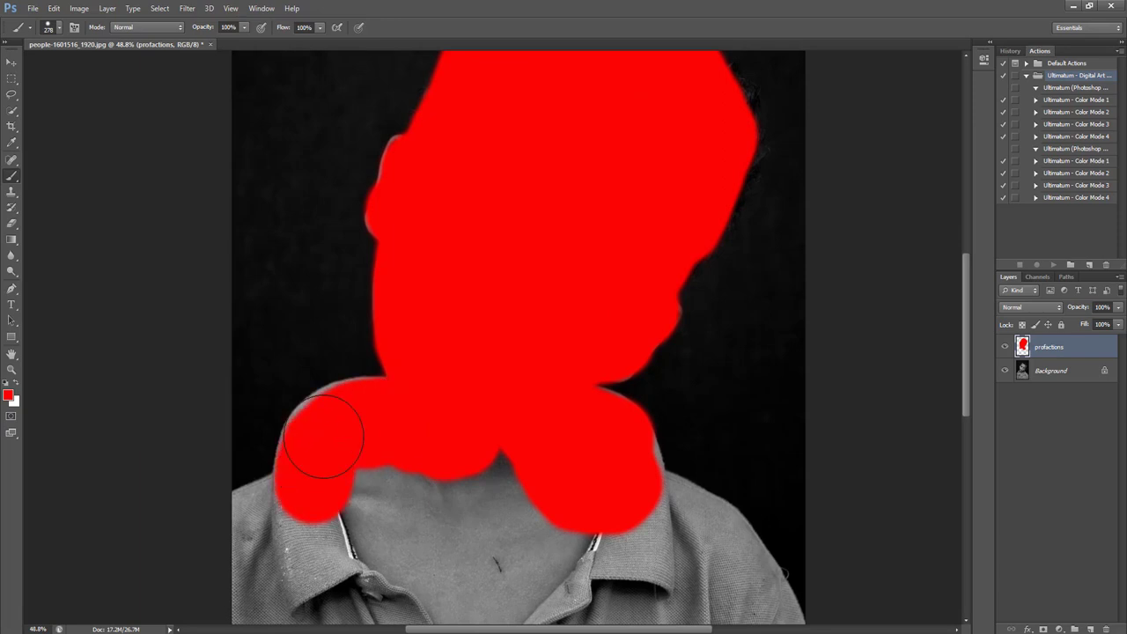
scroll(410, 432, "down", 2)
mouse_move(453, 467)
left_mouse_down()
mouse_move(467, 400)
mouse_move(428, 430)
mouse_move(443, 533)
mouse_move(501, 442)
mouse_move(545, 425)
mouse_move(533, 393)
mouse_move(563, 511)
mouse_move(510, 535)
mouse_move(401, 431)
mouse_move(397, 520)
mouse_move(518, 526)
mouse_move(397, 528)
mouse_move(528, 553)
mouse_move(546, 534)
mouse_move(561, 566)
left_mouse_up()
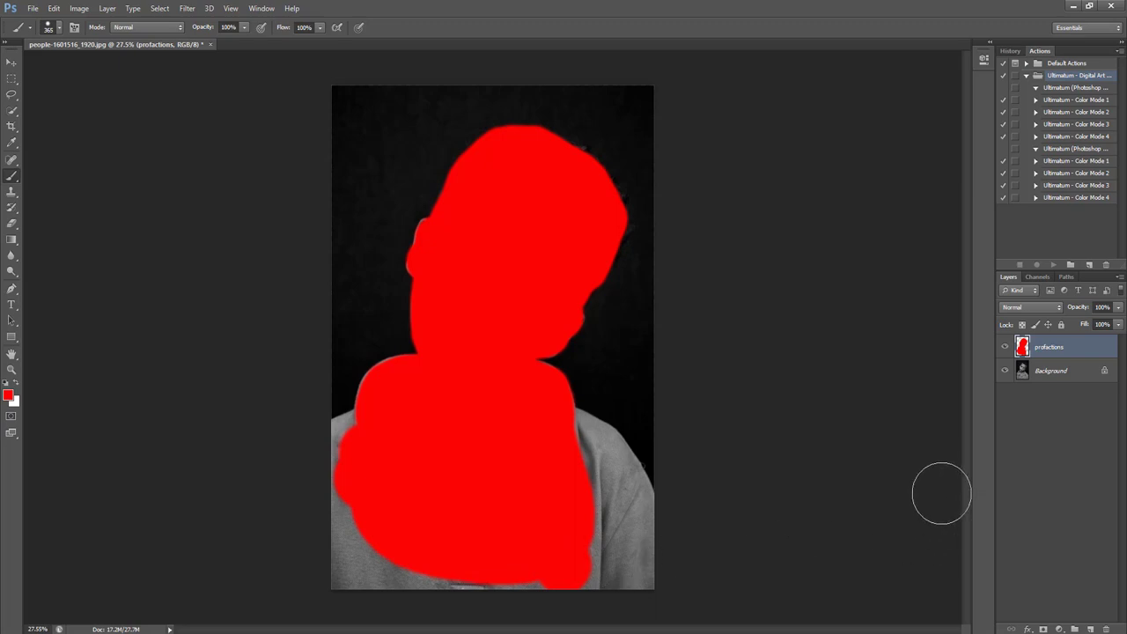
left_click_drag(566, 468, 594, 551)
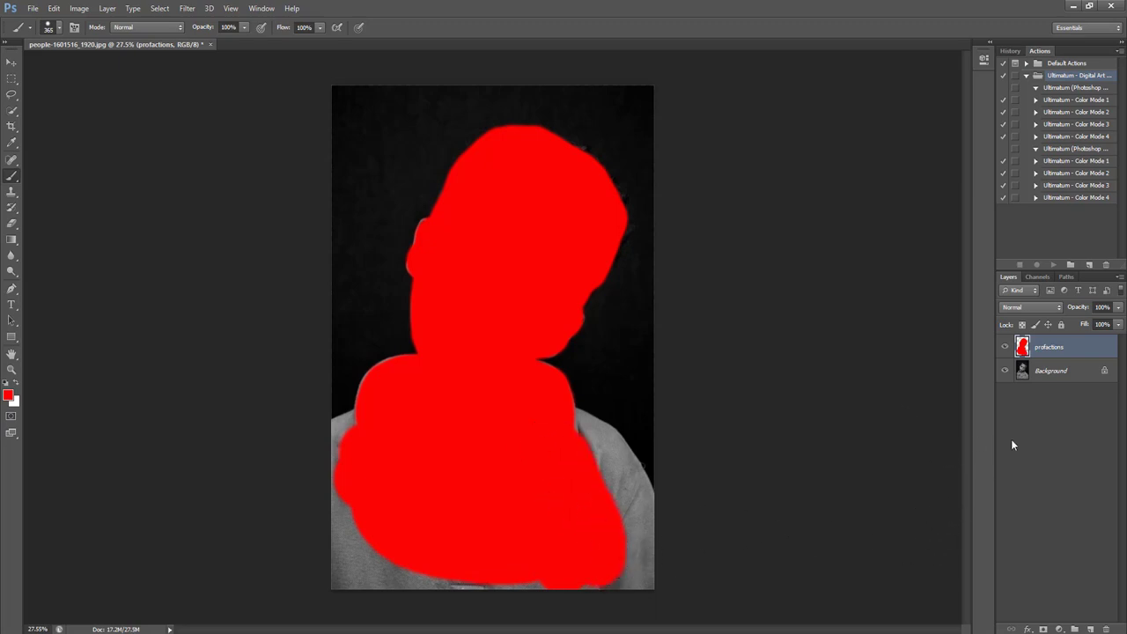
Select 'Ultimatum - Color Mode 1' in the Ultimatum set and play it.
left_click(1028, 77)
left_click(1053, 89)
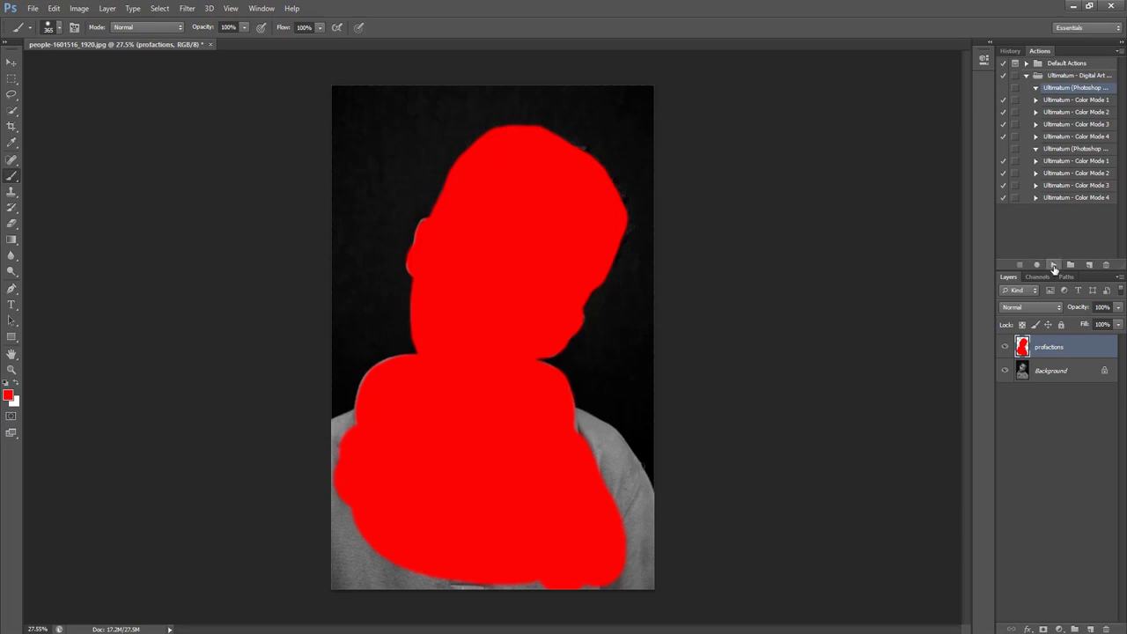
left_click(1054, 101)
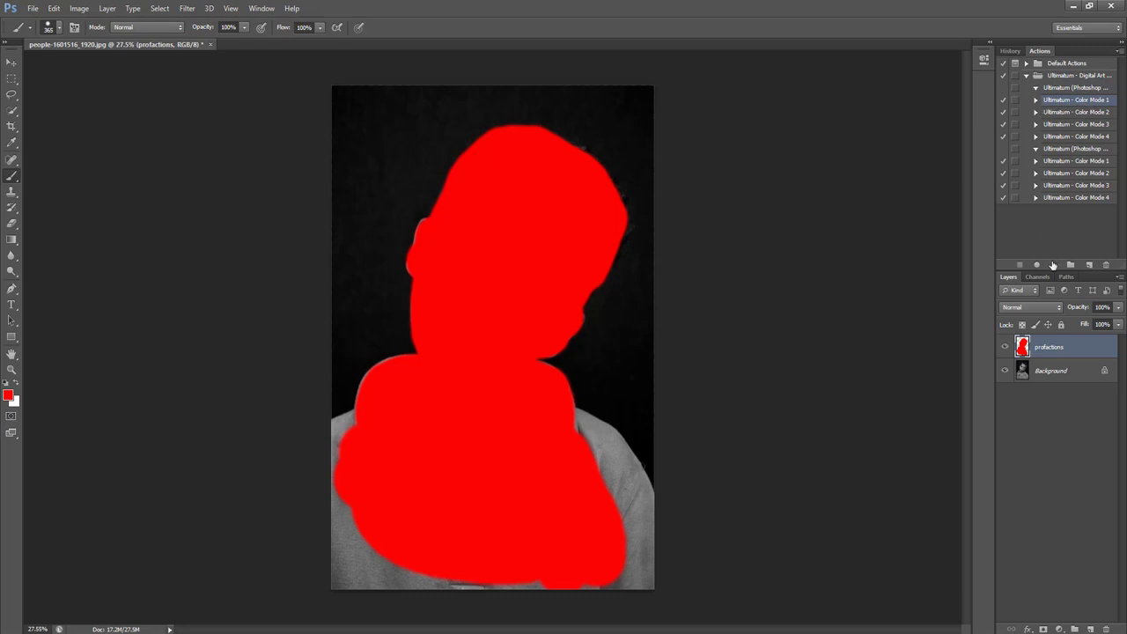
left_click(1052, 264)
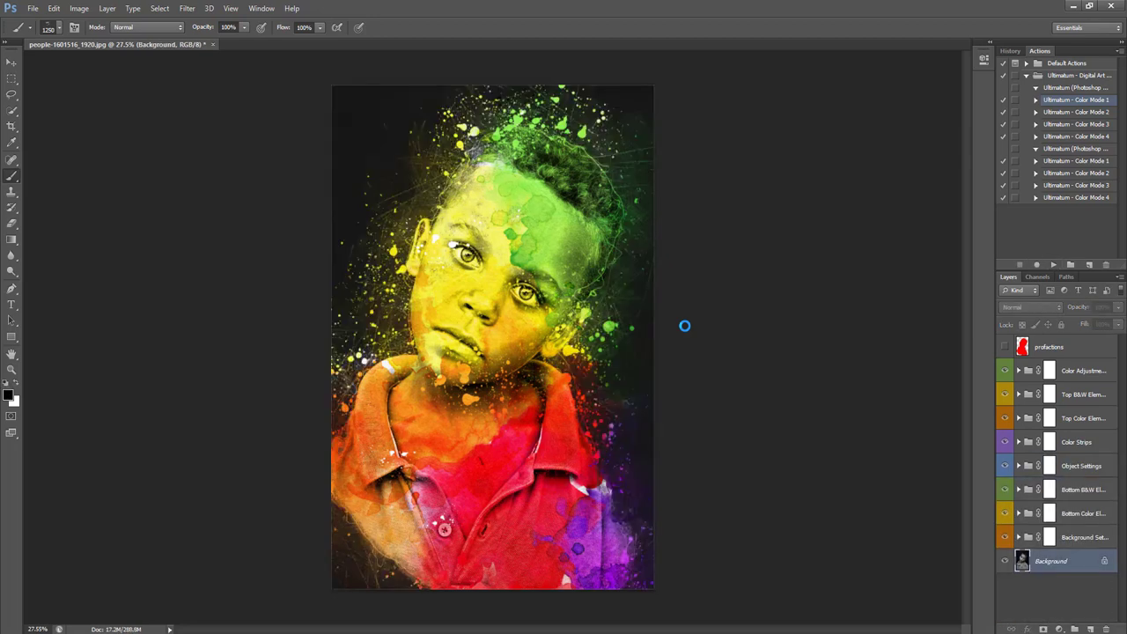
Expand Color Adjustments, show Gradient fill 2 and keep Gradient fill 1 hidden.
left_click(1017, 370)
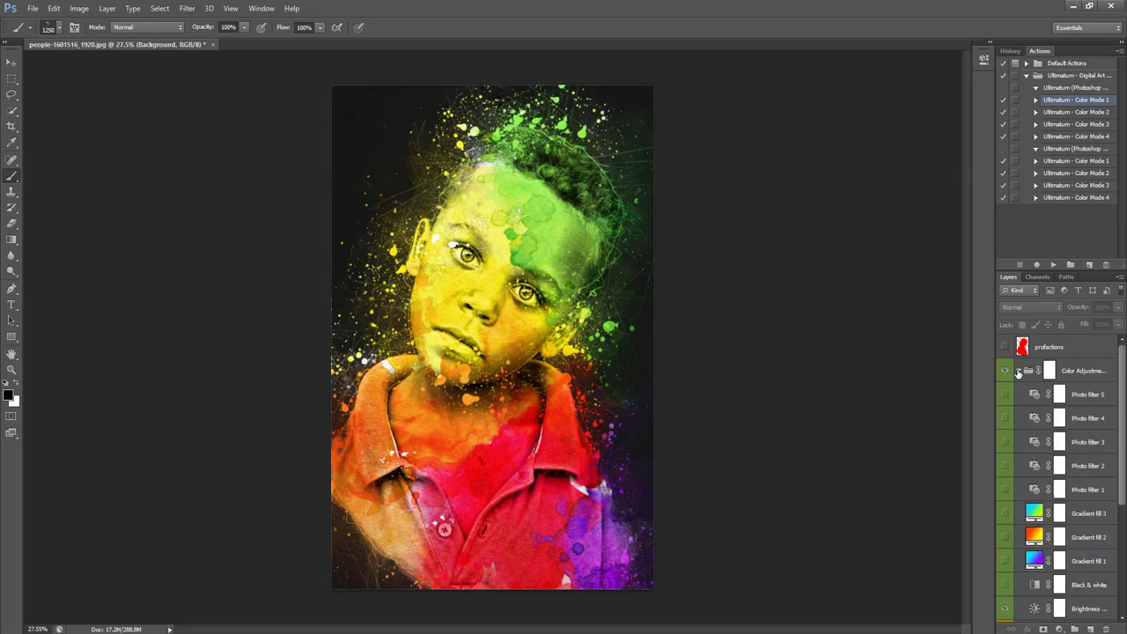
left_click(1004, 537)
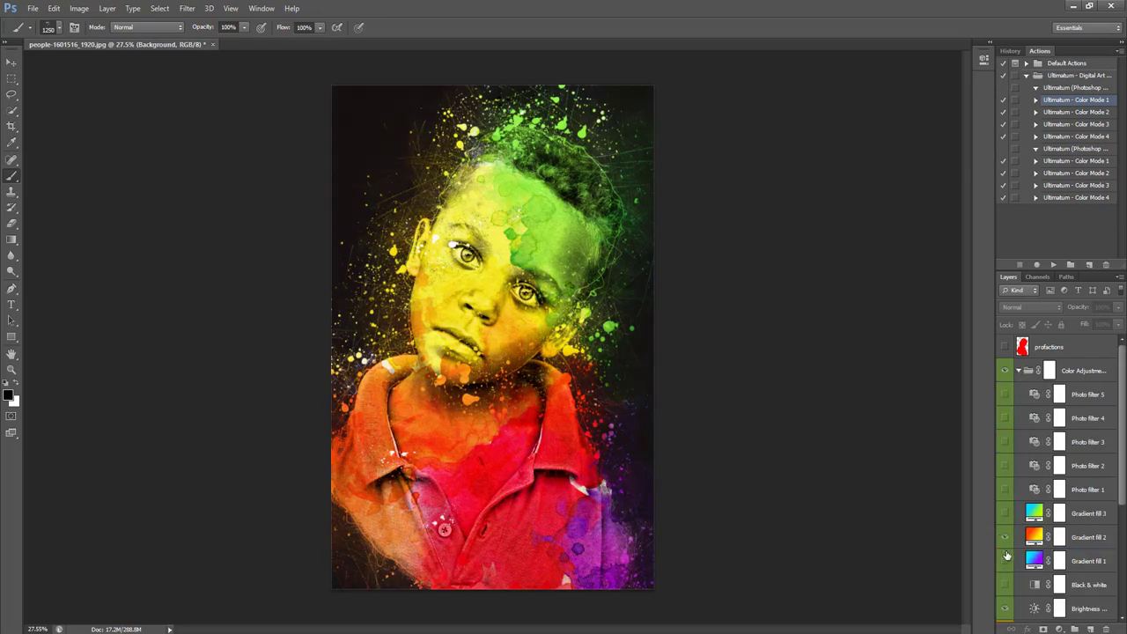
left_click(1008, 563)
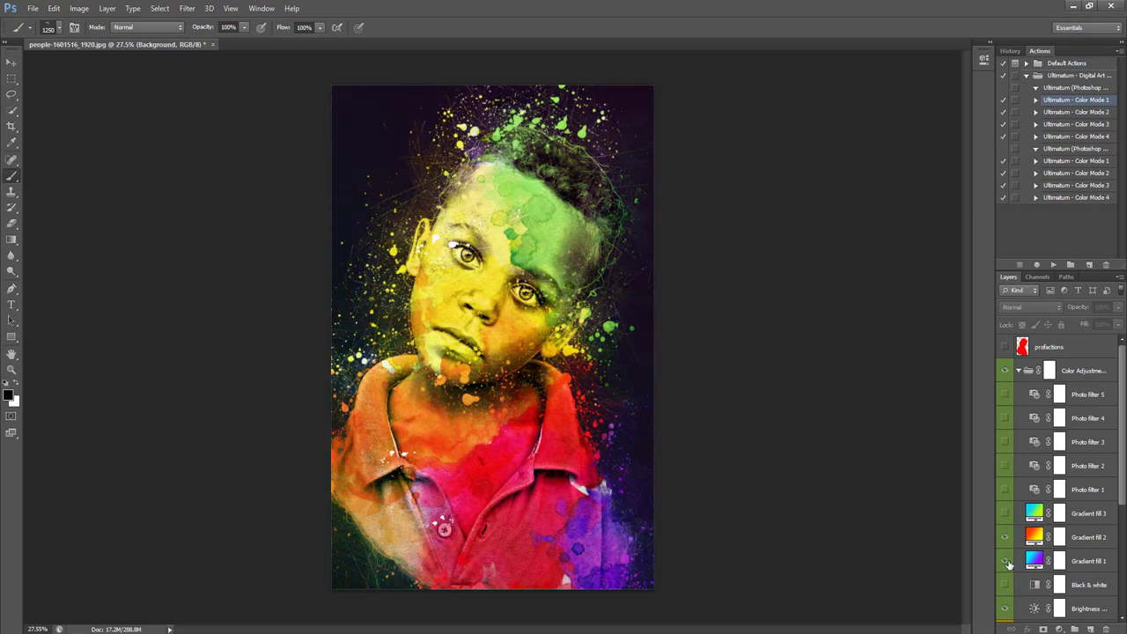
left_click(1008, 563)
left_click(1008, 562)
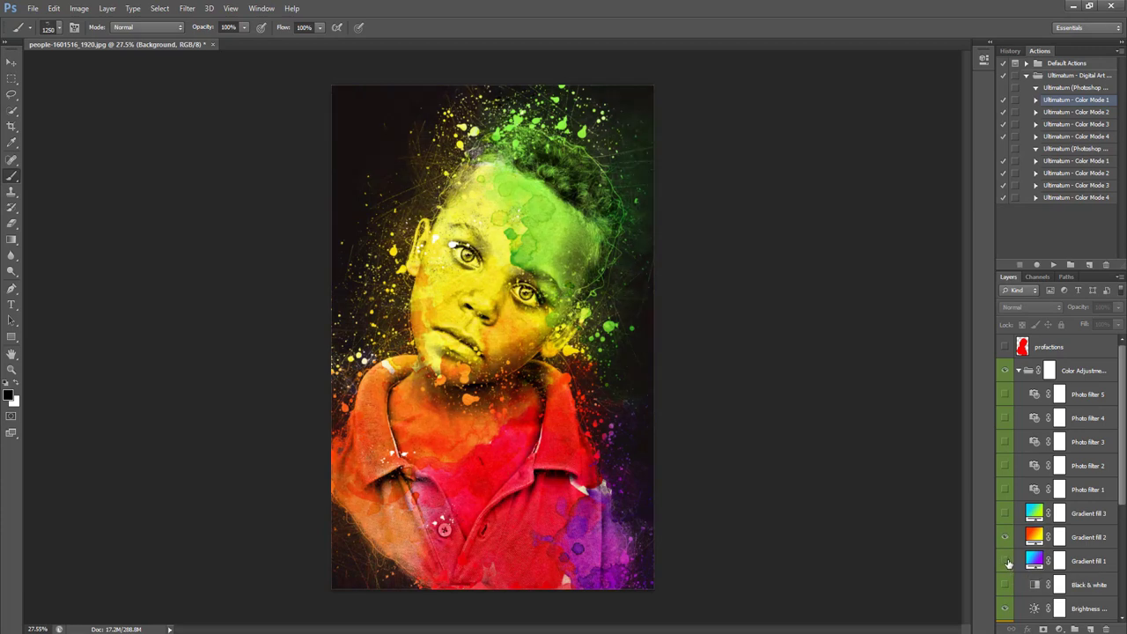
Expand the Top B&W Elements, Top Color Elements and Color Strips groups.
scroll(1006, 560, "down", 2)
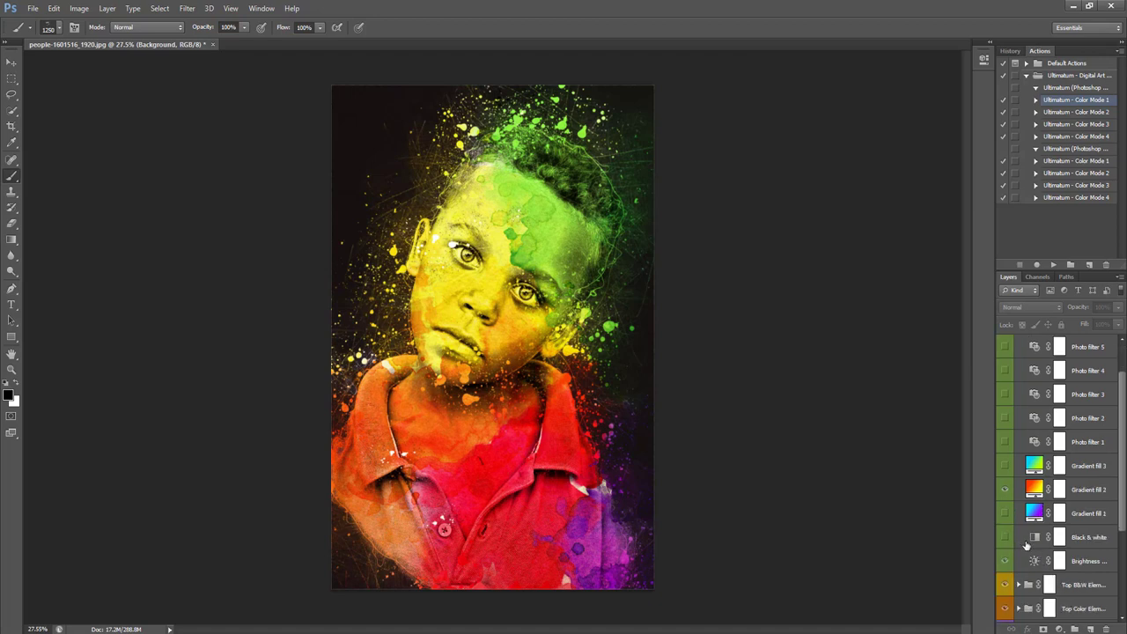
scroll(1025, 545, "down", 3)
scroll(1021, 519, "down", 2)
left_click(1018, 466)
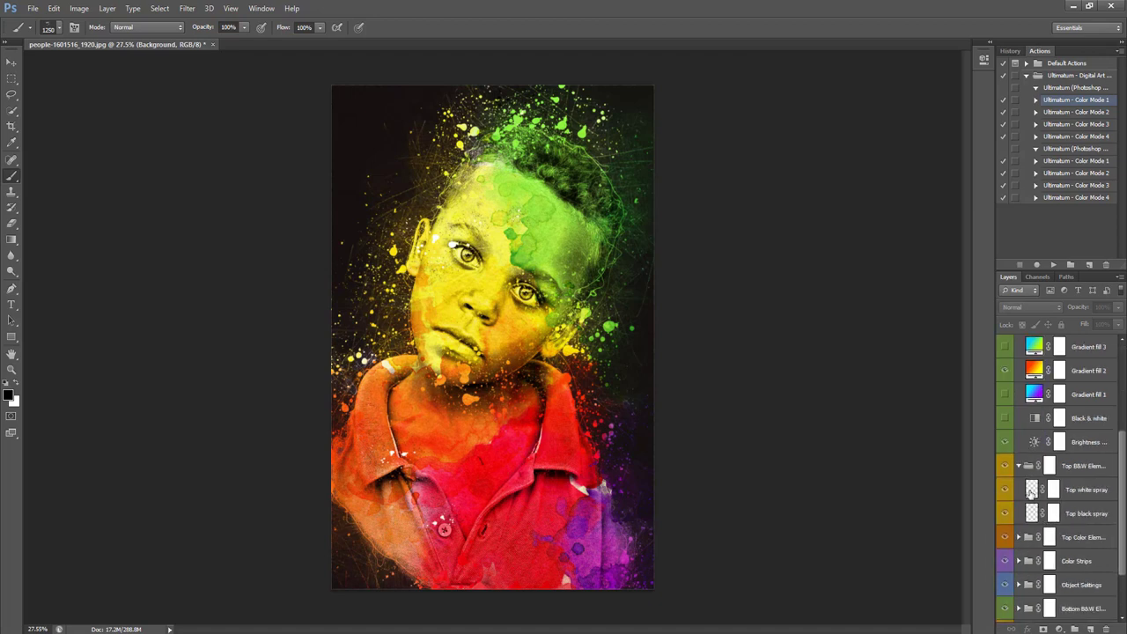
left_click(1018, 536)
scroll(1026, 523, "down", 5)
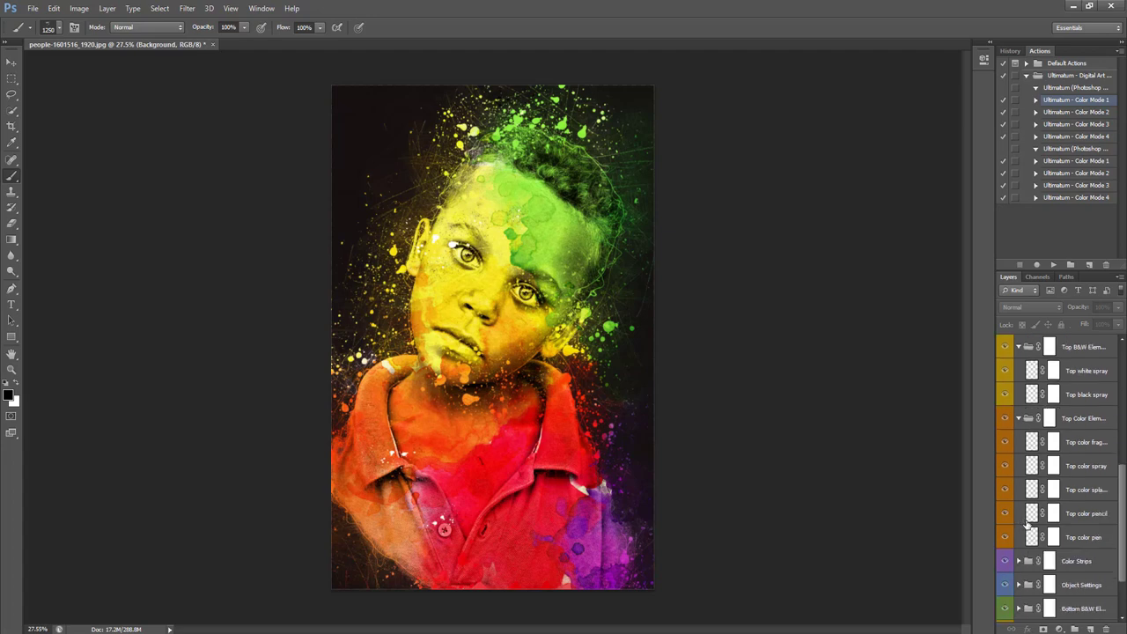
scroll(1026, 523, "down", 2)
left_click(1018, 513)
scroll(1020, 519, "down", 4)
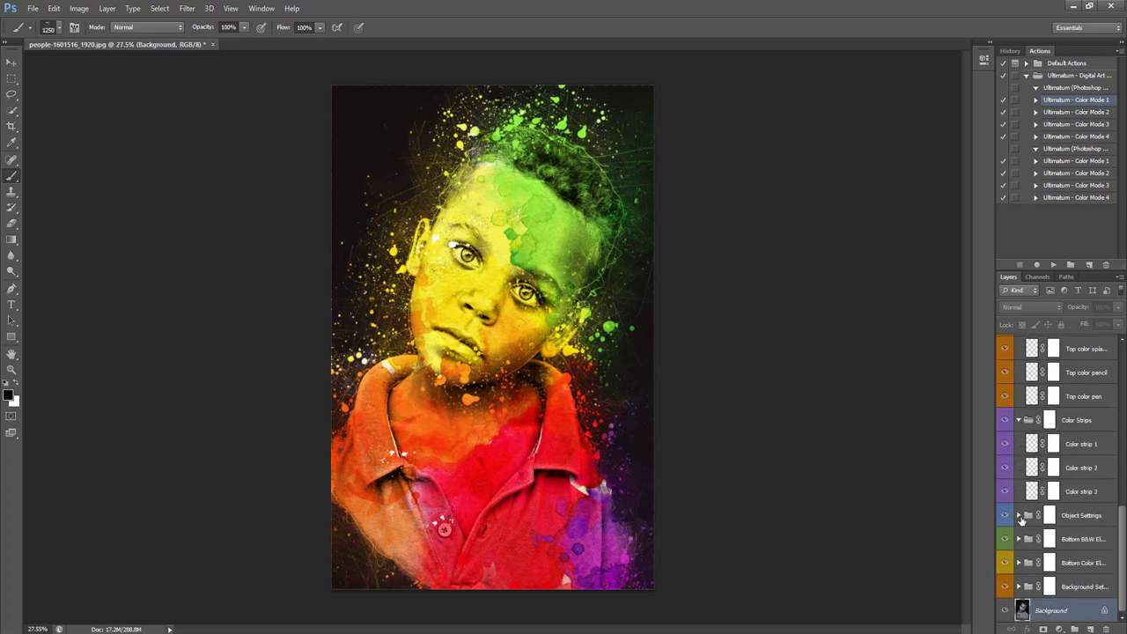
Expand Object Settings and the Bottom groups, showing Original object and leaving Bottom color hidden.
left_click(1019, 515)
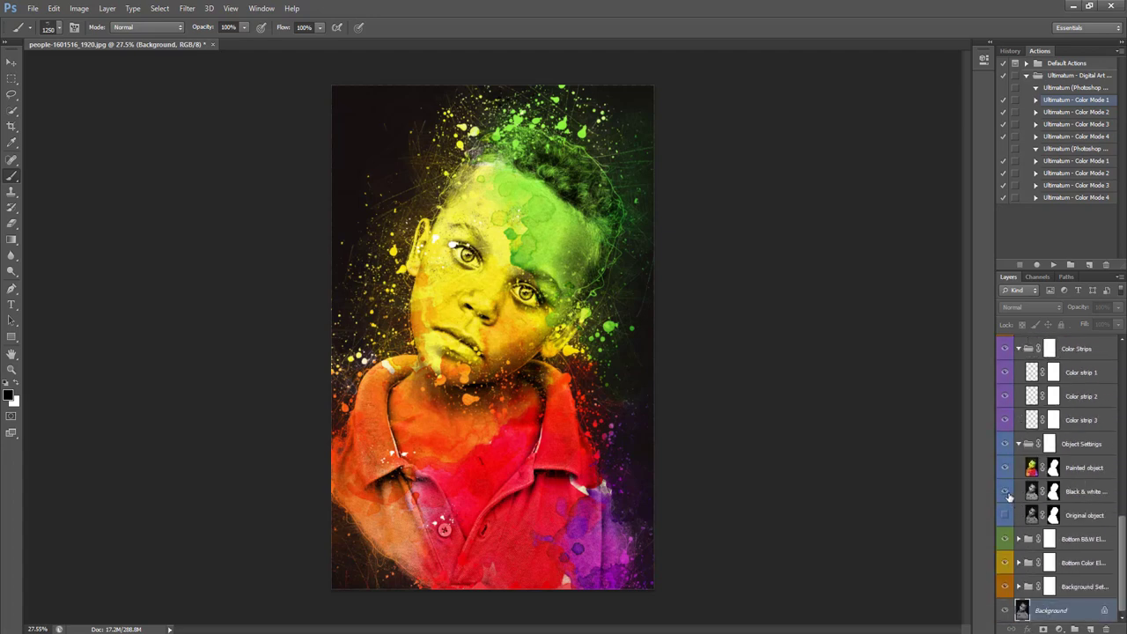
left_click(1005, 515)
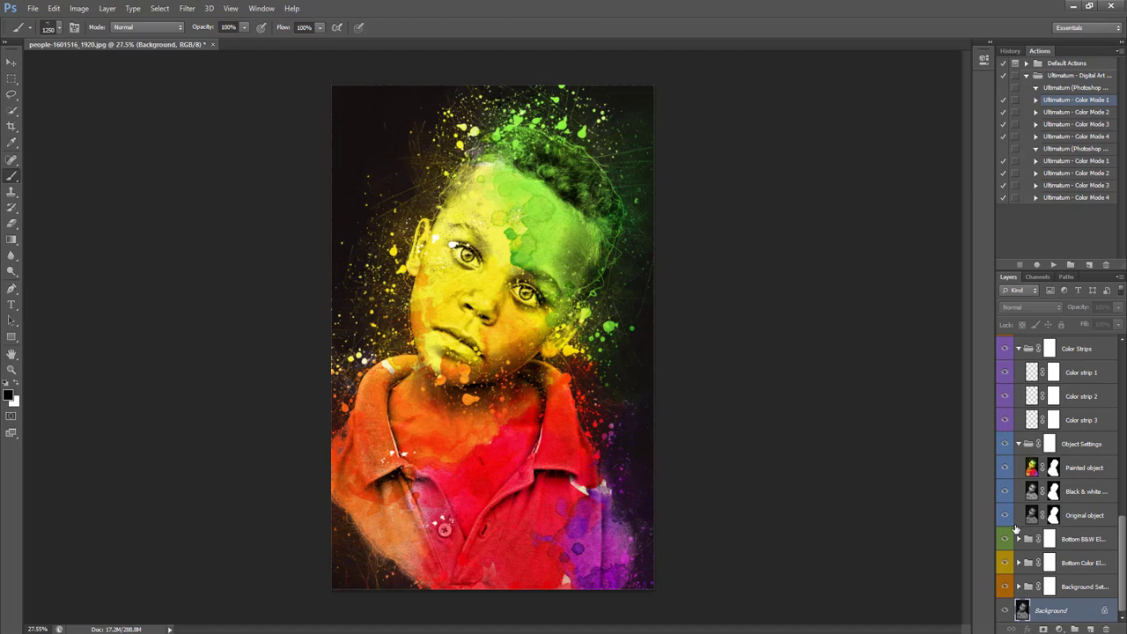
left_click(1018, 540)
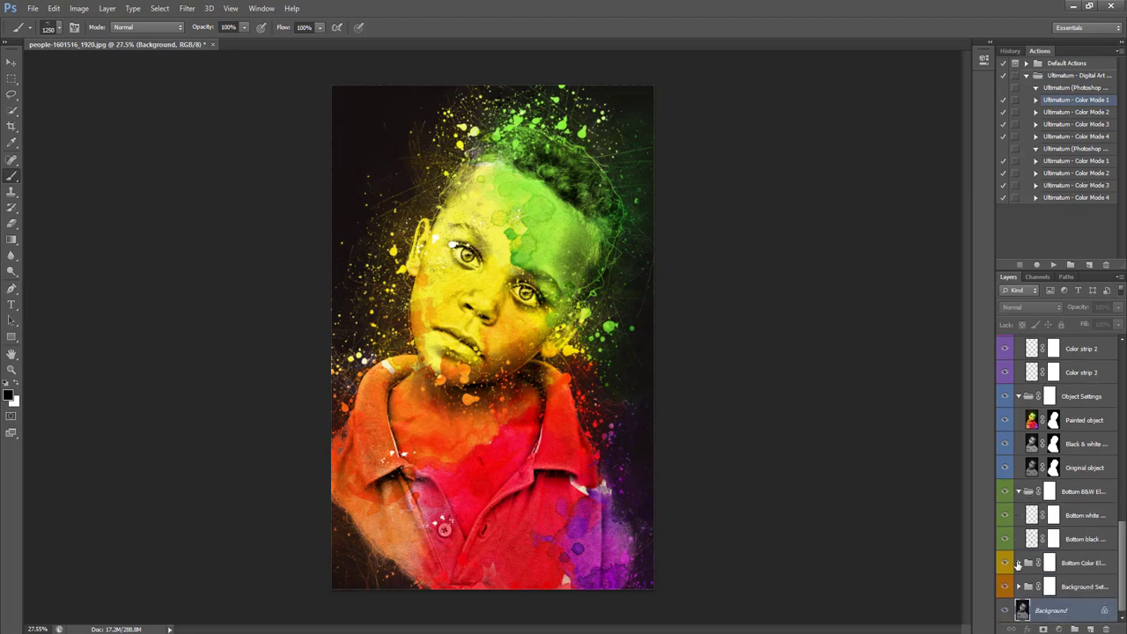
left_click(1019, 563)
scroll(1039, 547, "down", 1)
left_click(1004, 563)
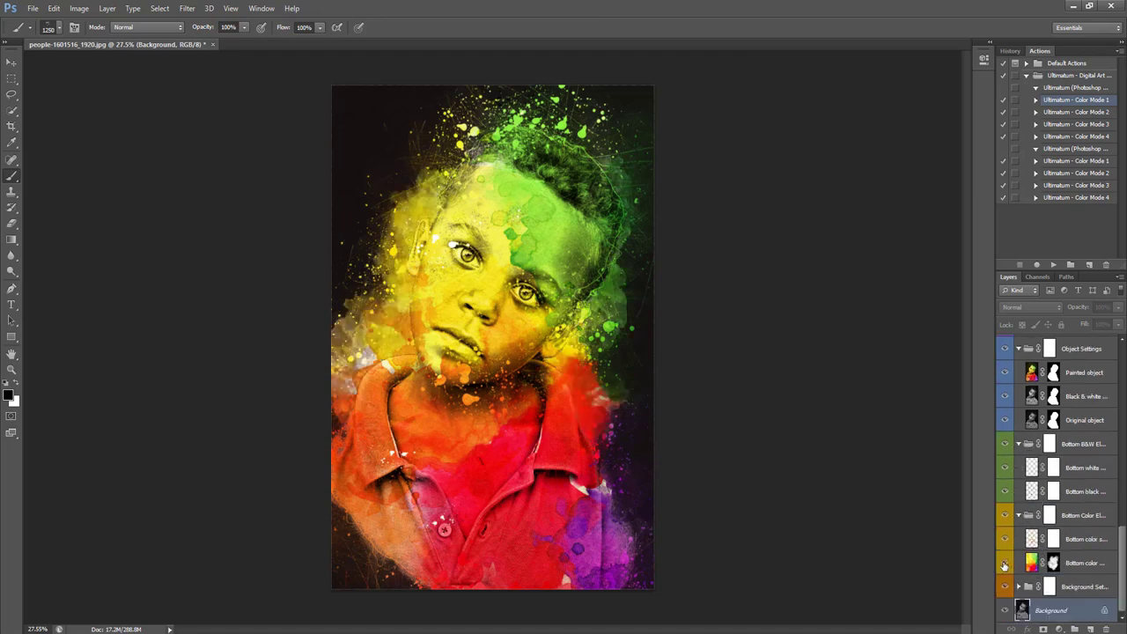
left_click(1005, 564)
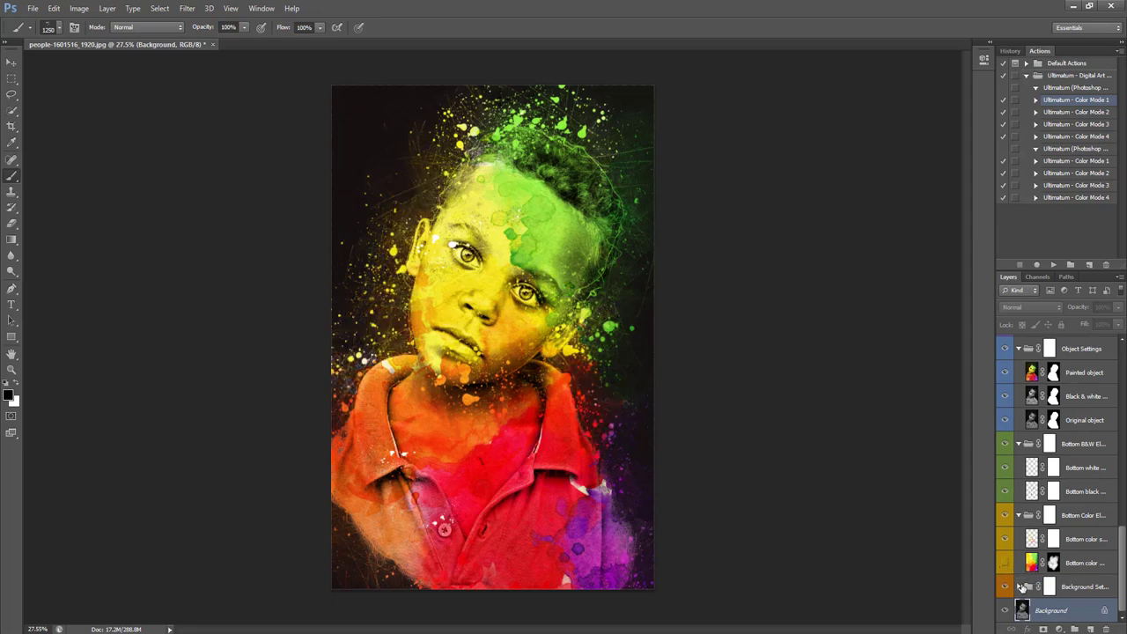
Expand Background Settings and show the Light background layer.
left_click(1019, 587)
scroll(1045, 564, "down", 1)
scroll(1045, 564, "down", 1)
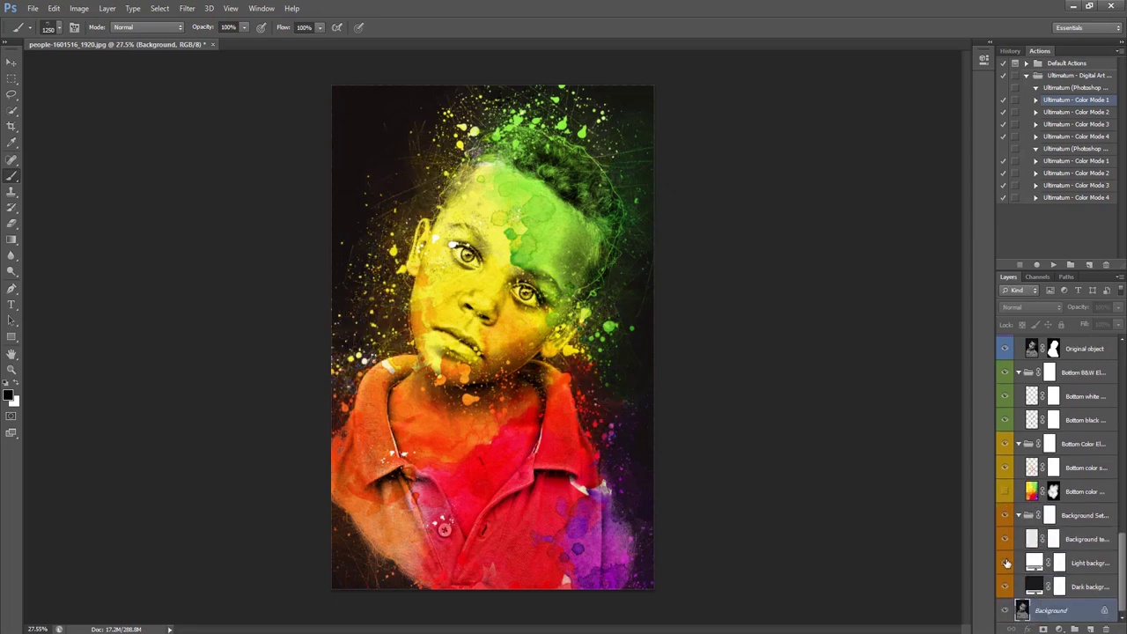
left_click(1005, 562)
scroll(607, 474, "down", 1)
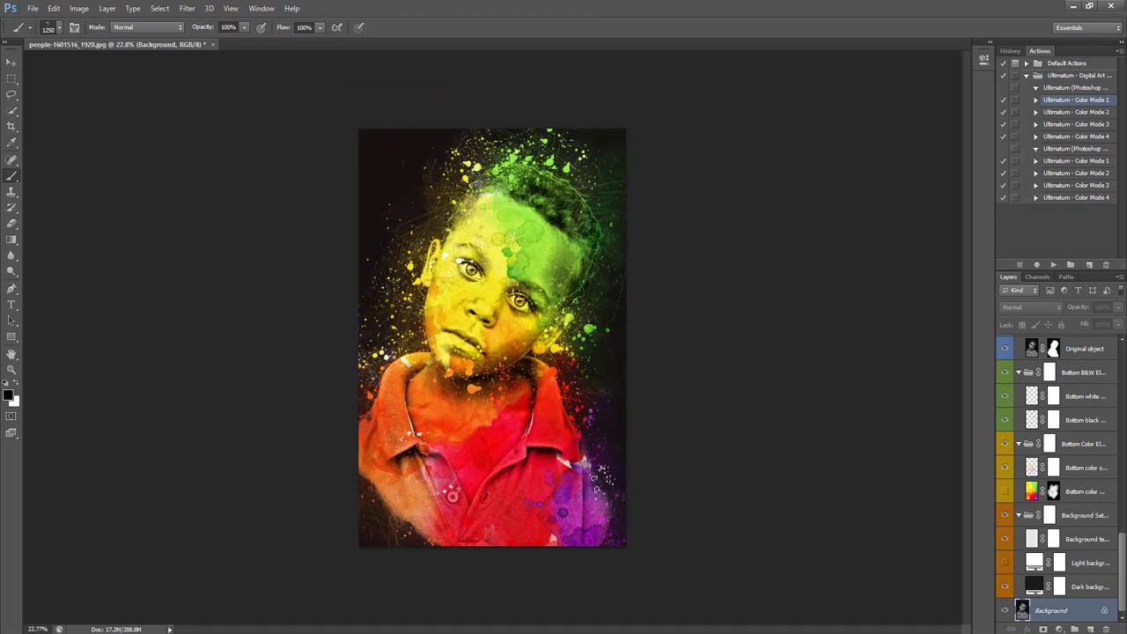